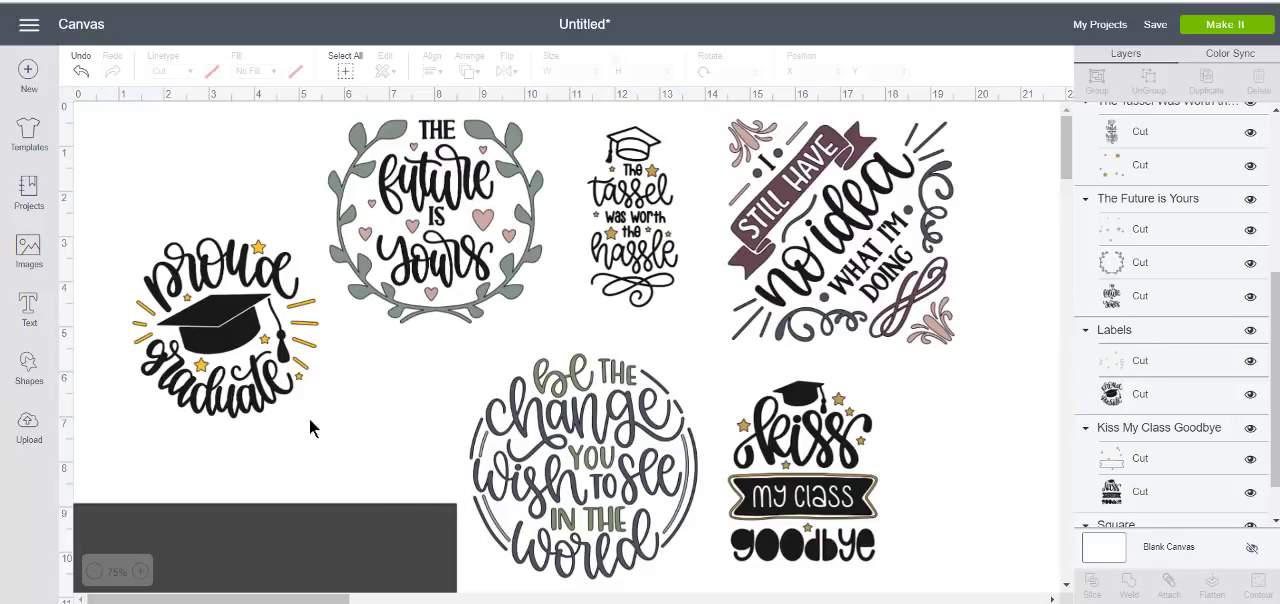
Shift the Future is Yours, Tassel Was Worth the Hassle and Still Have No Idea designs slightly on the canvas
drag(436, 228, 438, 240)
mouse_move(610, 220)
mouse_down()
mouse_move(588, 226)
mouse_move(608, 230)
mouse_up()
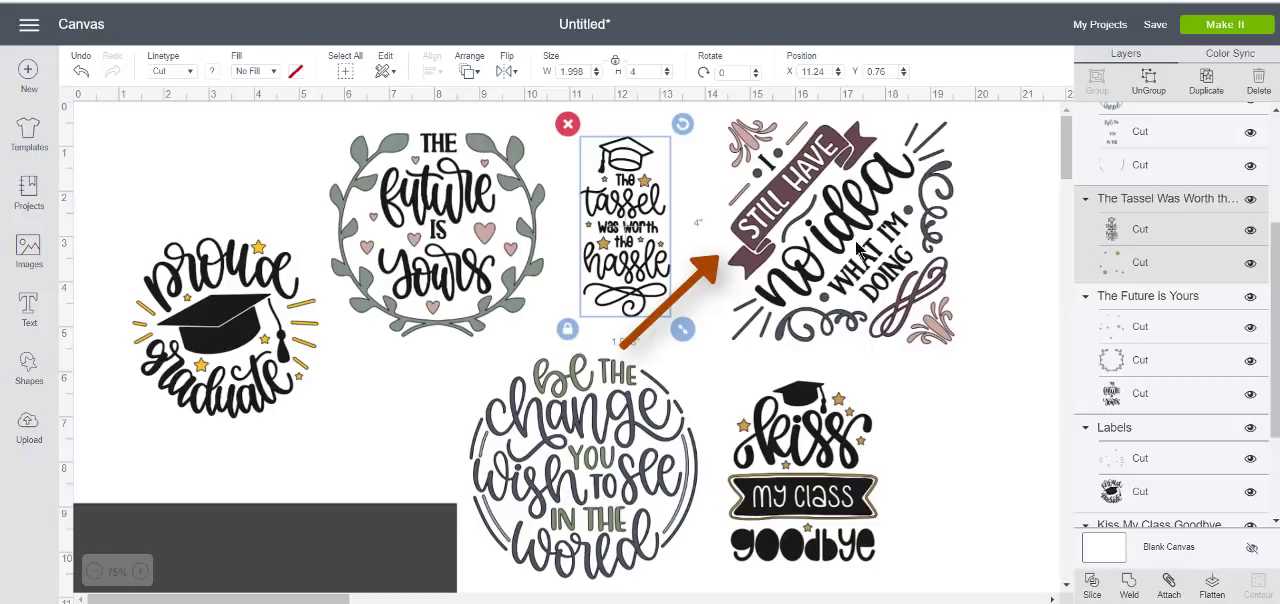
drag(840, 288, 833, 292)
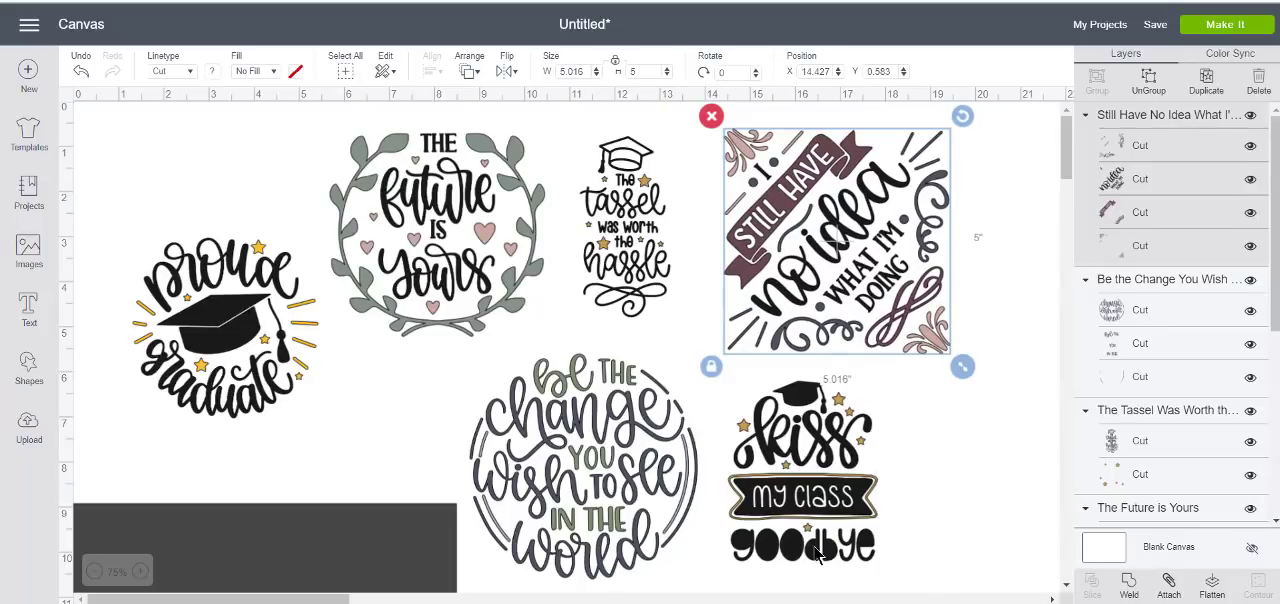
Delete all six graduation quote designs from the canvas, keeping only the dark rectangle
click(284, 343)
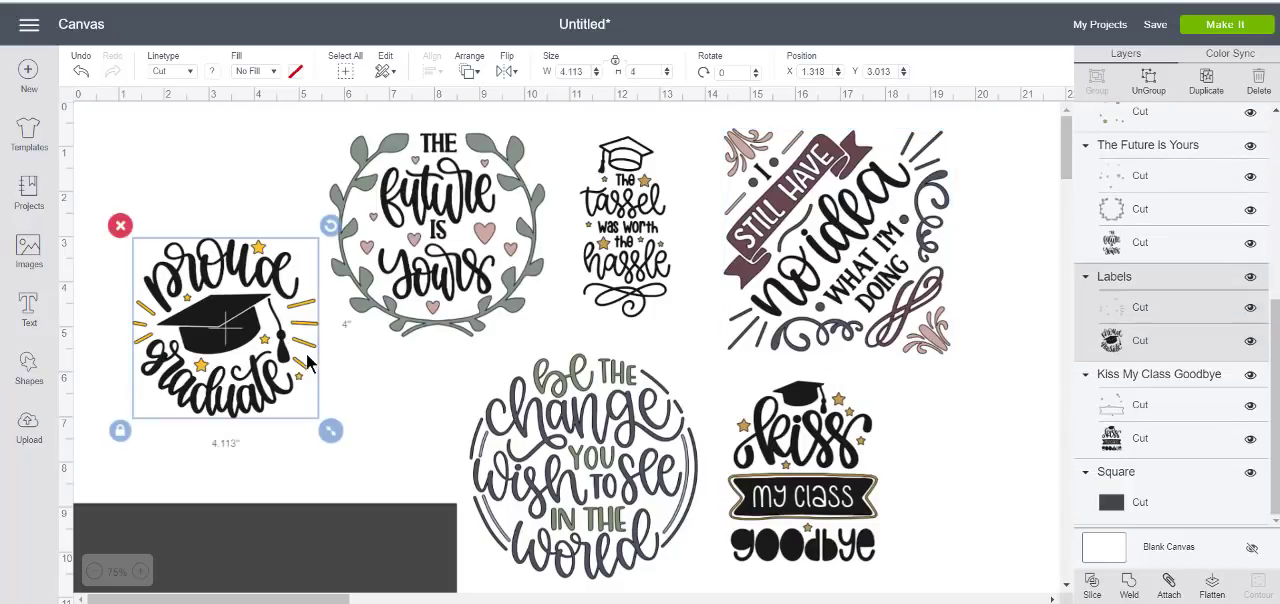
key(Delete)
click(414, 309)
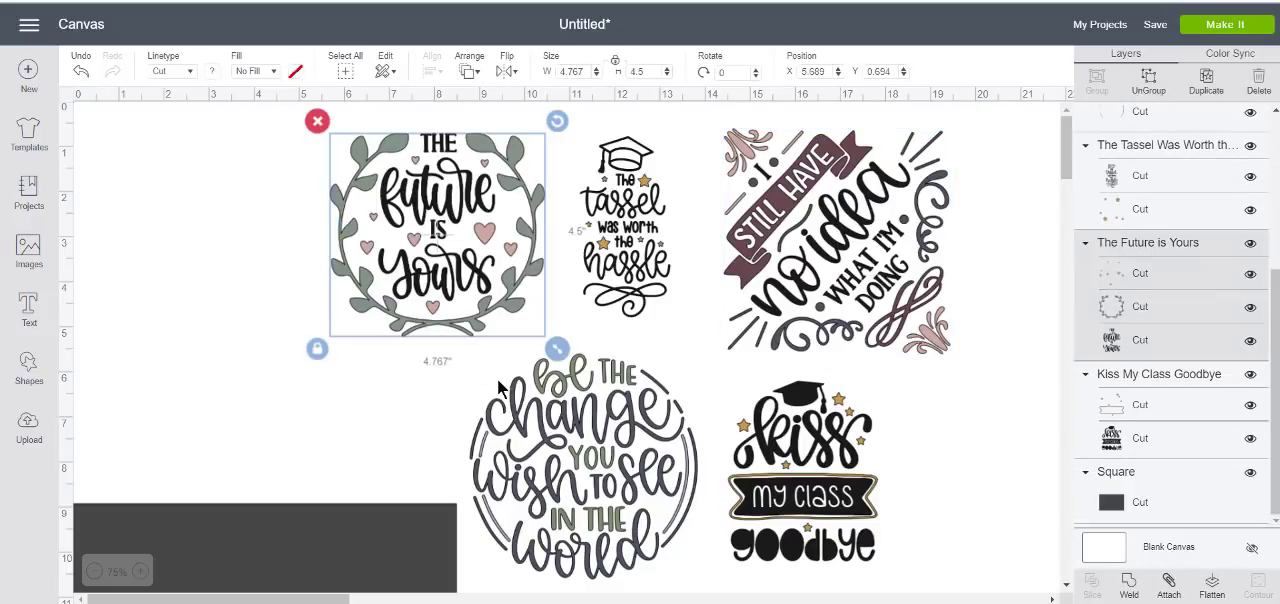
key(Delete)
click(510, 402)
key(Delete)
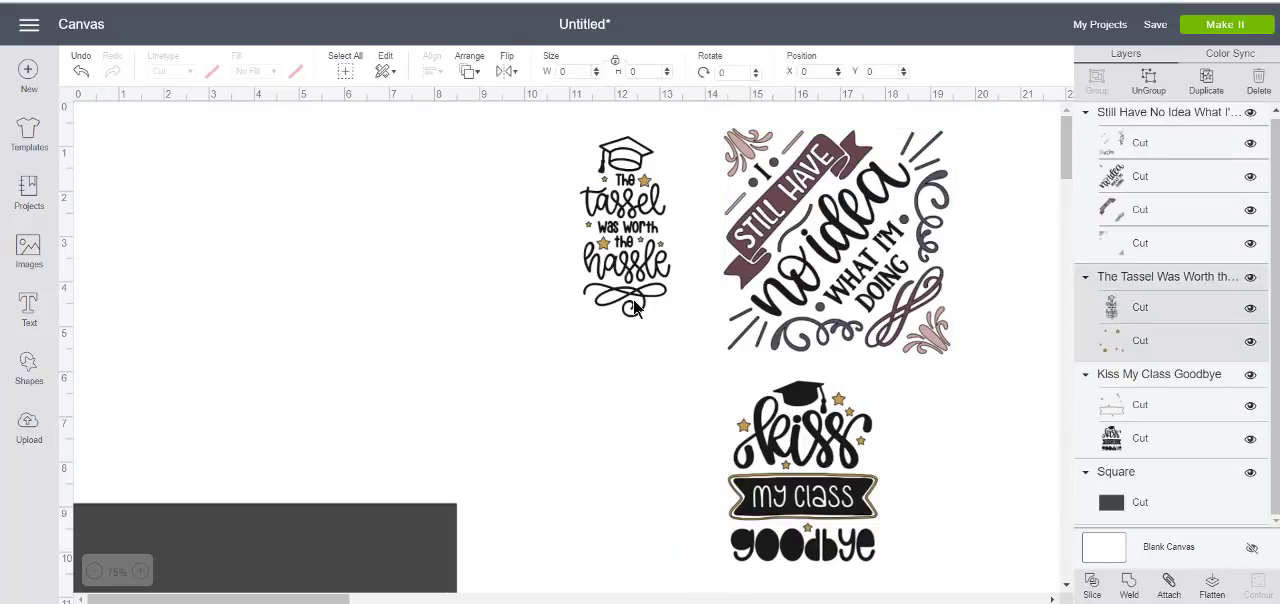
click(640, 303)
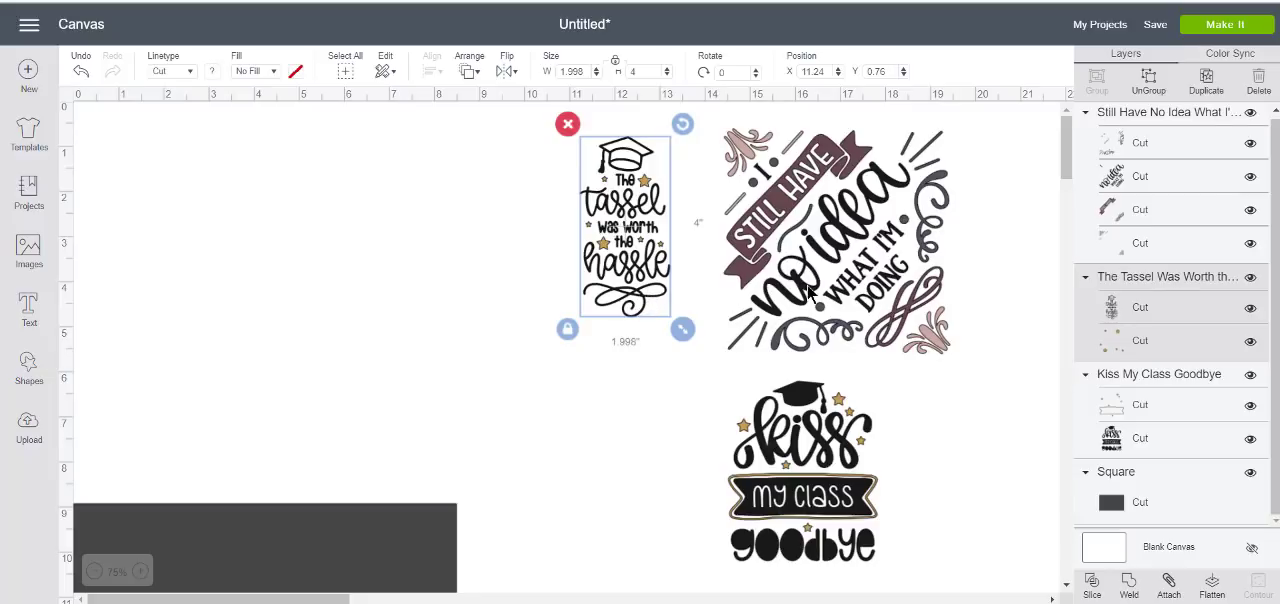
key(Delete)
click(771, 231)
key(Delete)
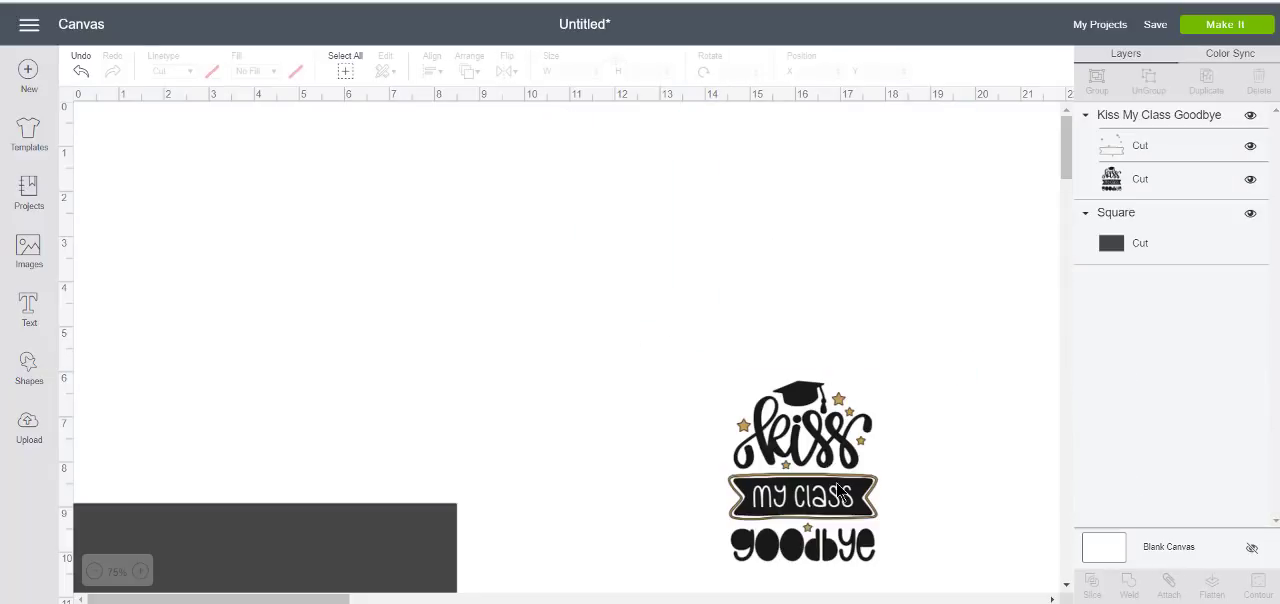
click(838, 488)
key(Delete)
Move the dark rectangle up to the middle of the canvas, at about X 4.52 and Y 1.59 inches
drag(326, 582, 413, 240)
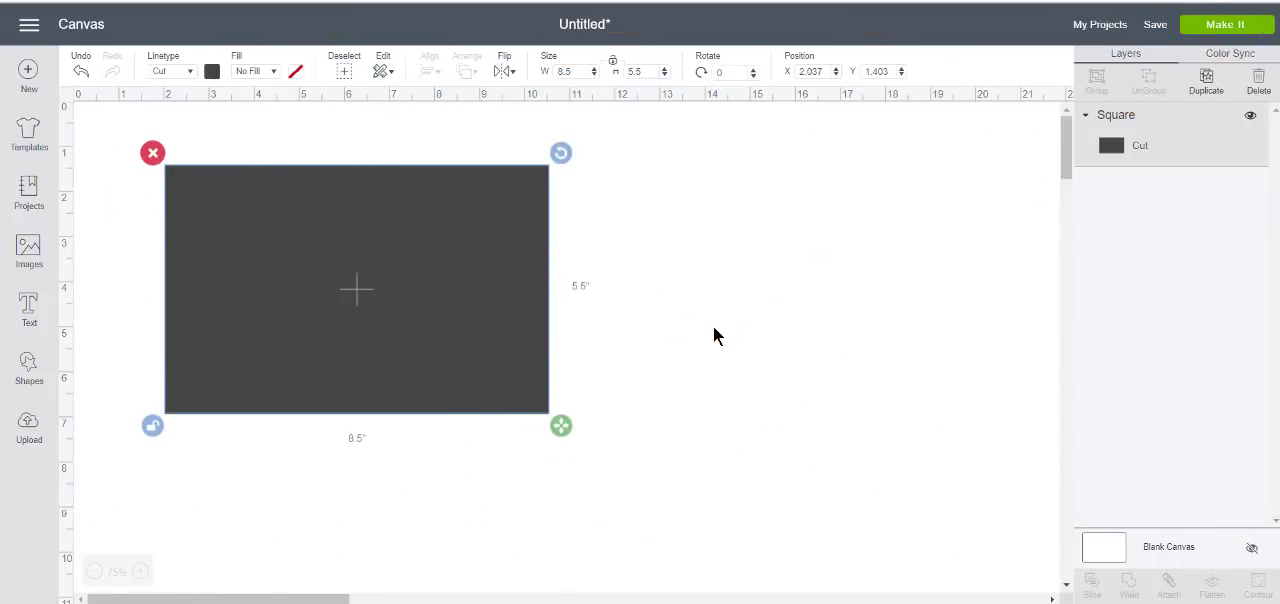
drag(493, 312, 603, 295)
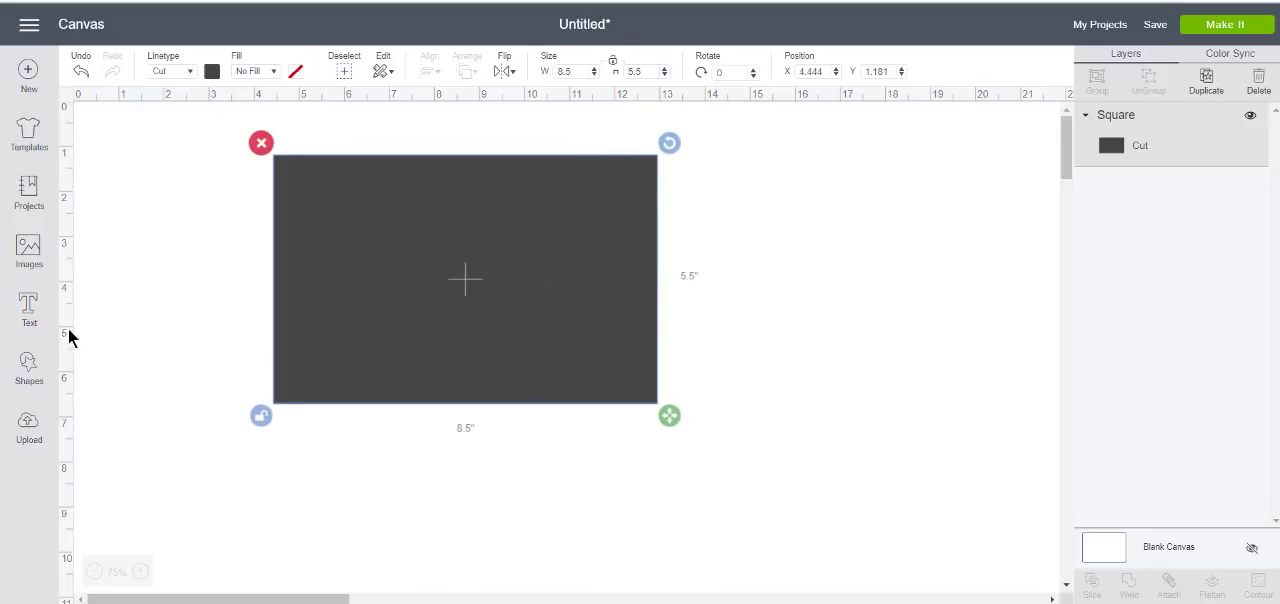
click(28, 366)
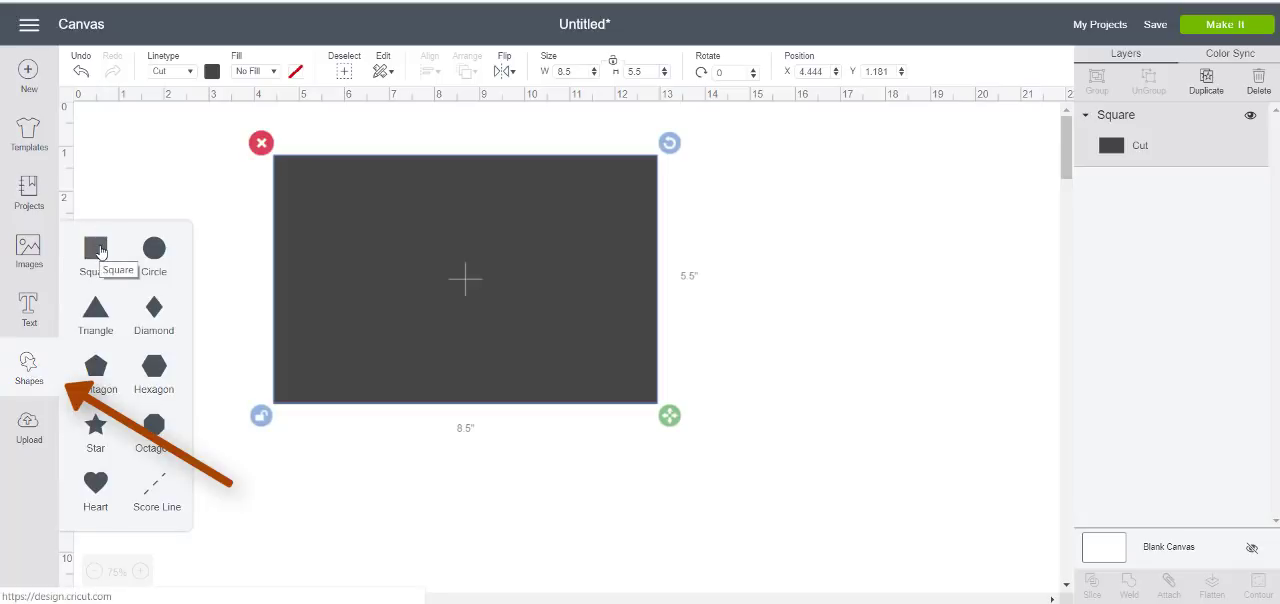
click(395, 512)
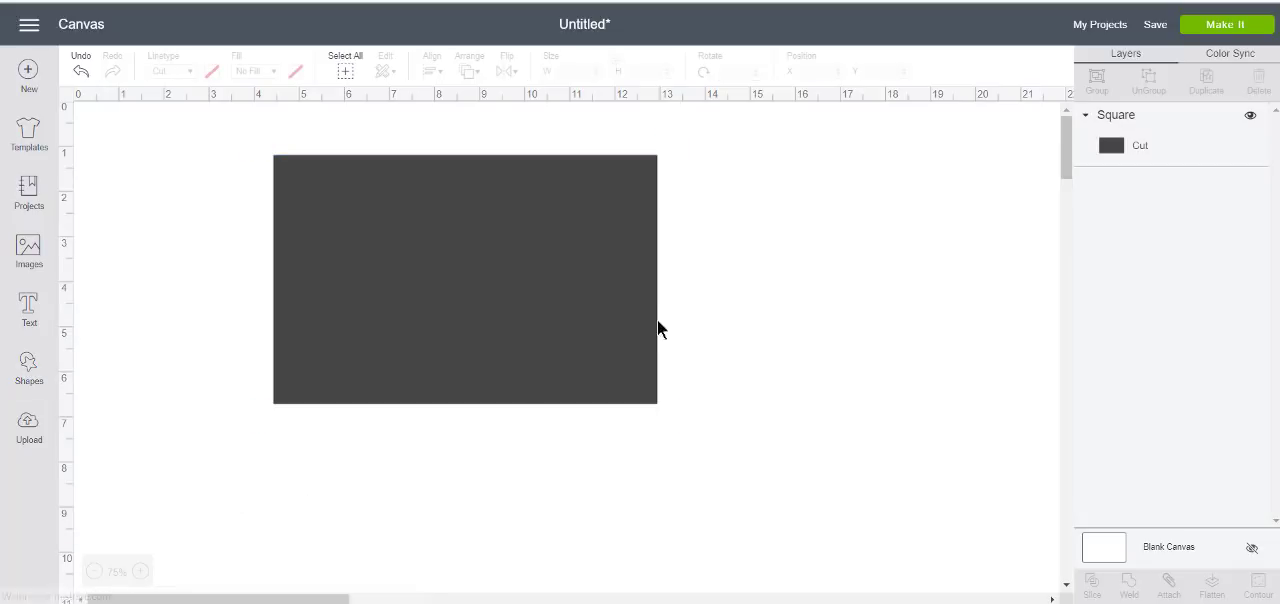
click(594, 258)
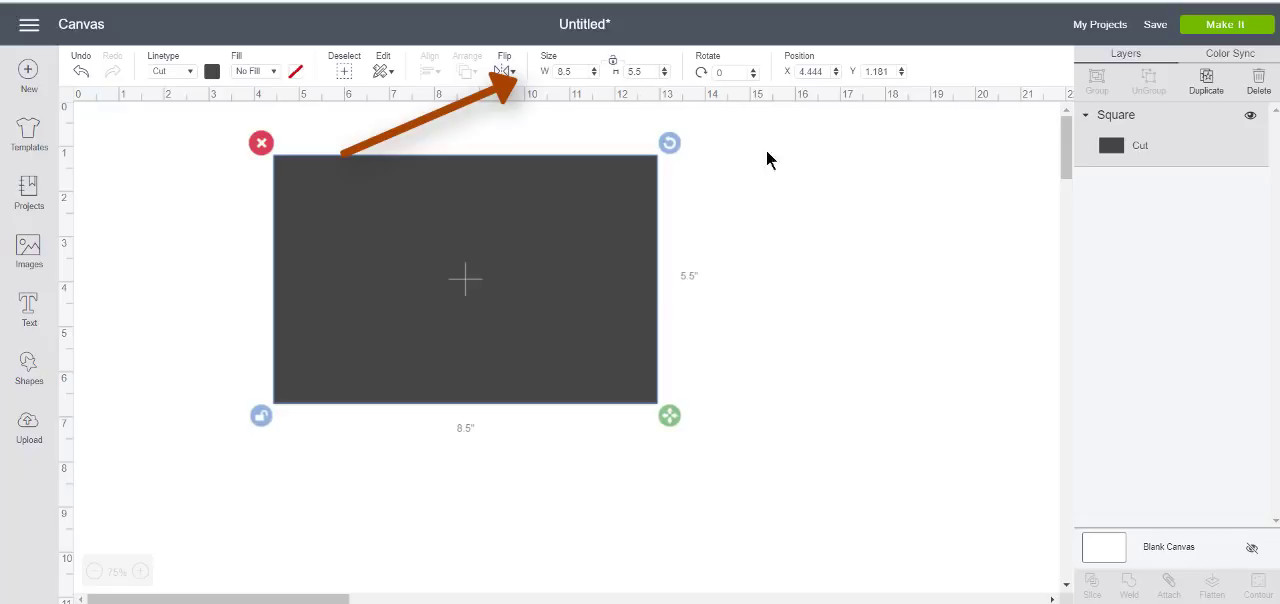
mouse_move(566, 251)
mouse_down()
mouse_move(577, 286)
mouse_move(569, 270)
mouse_up()
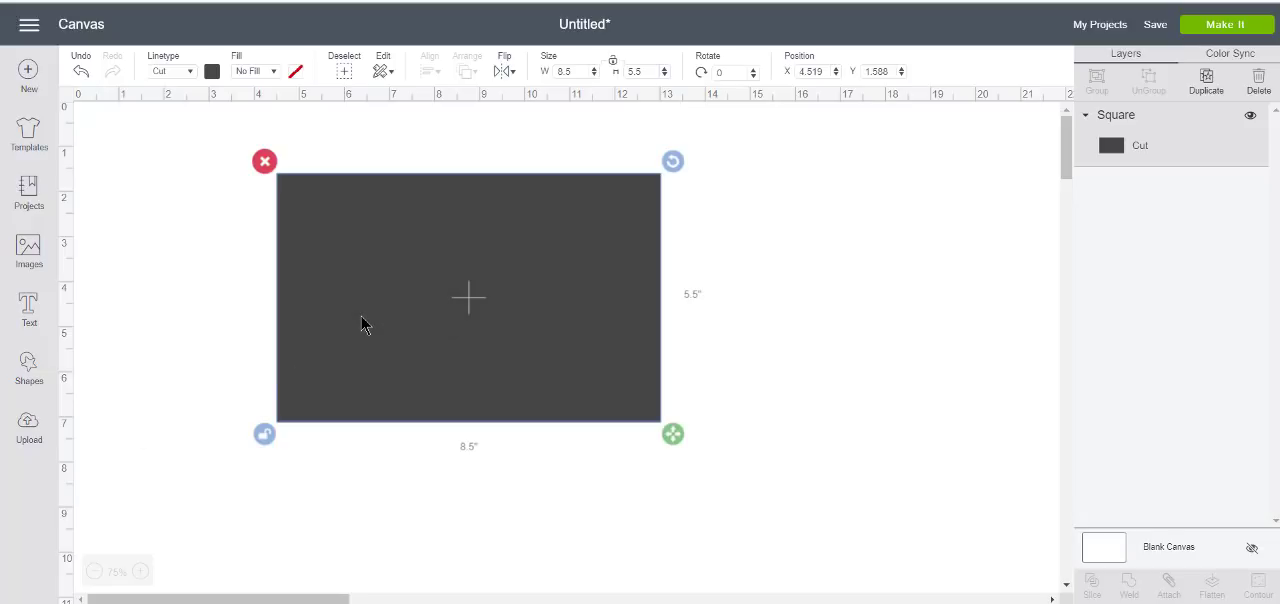
Change the rectangle's material color to light gray and deselect it
click(212, 72)
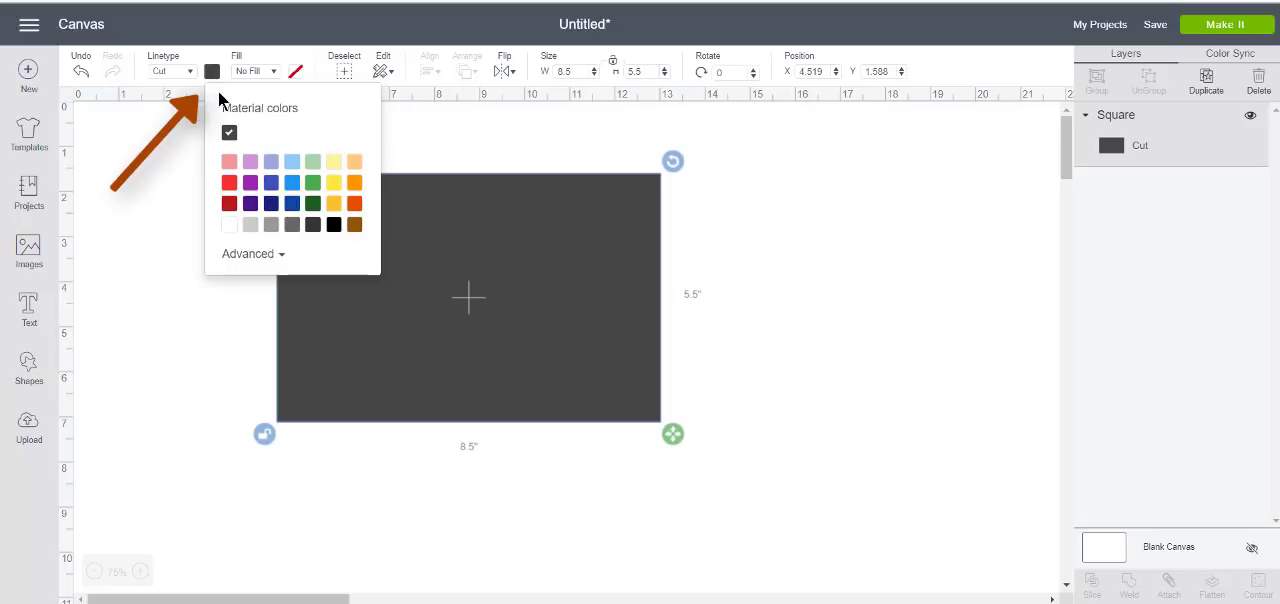
click(251, 226)
click(943, 457)
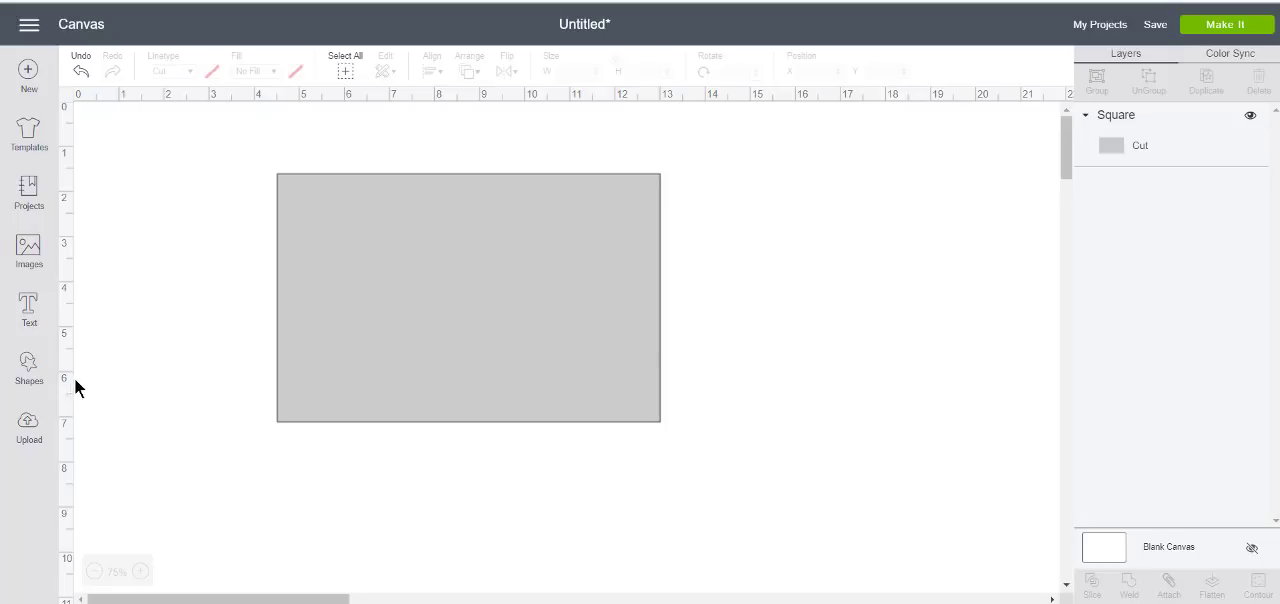
Add a vertical score line over the gray rectangle and stretch it to about 5.87 inches high
click(30, 378)
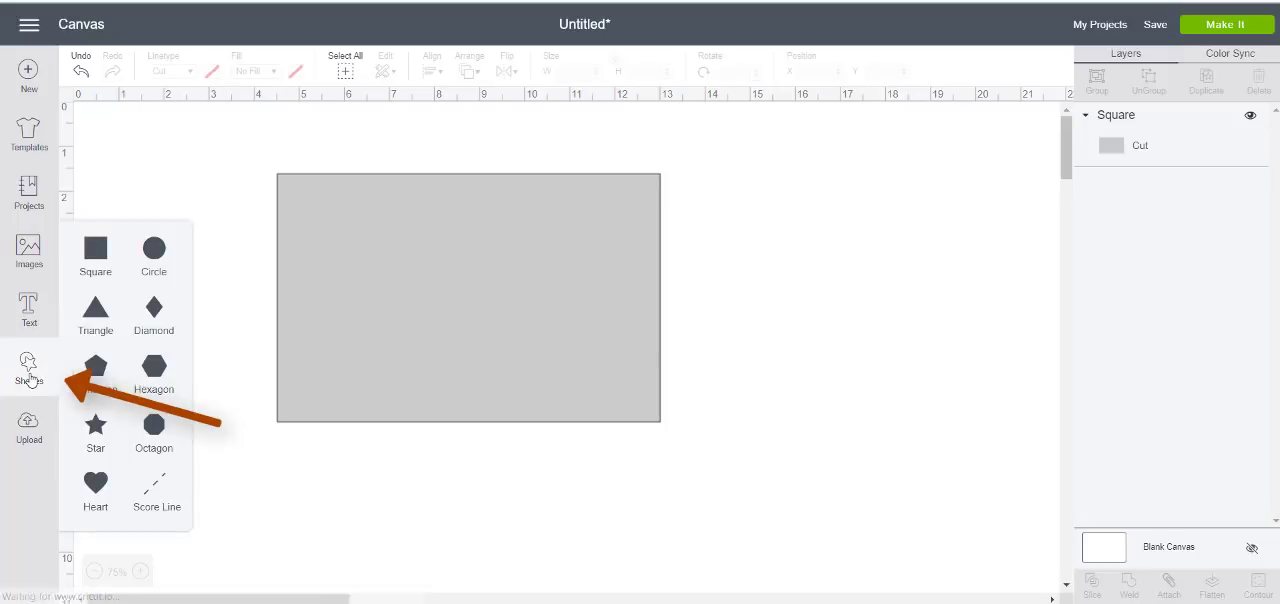
click(157, 488)
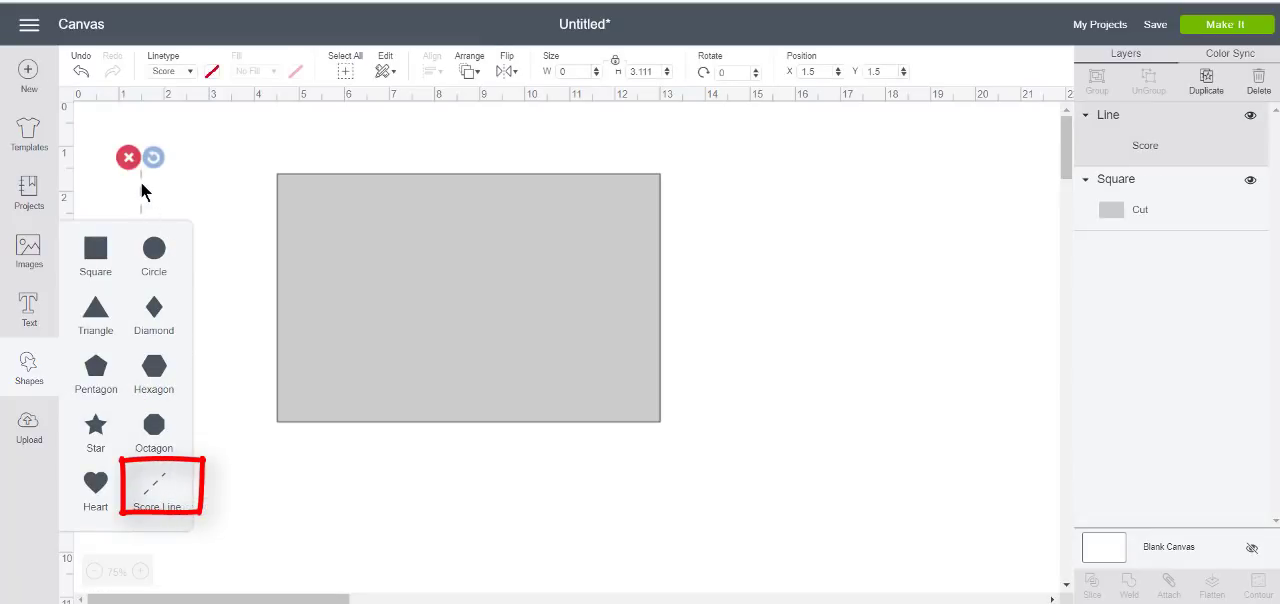
drag(141, 182, 427, 184)
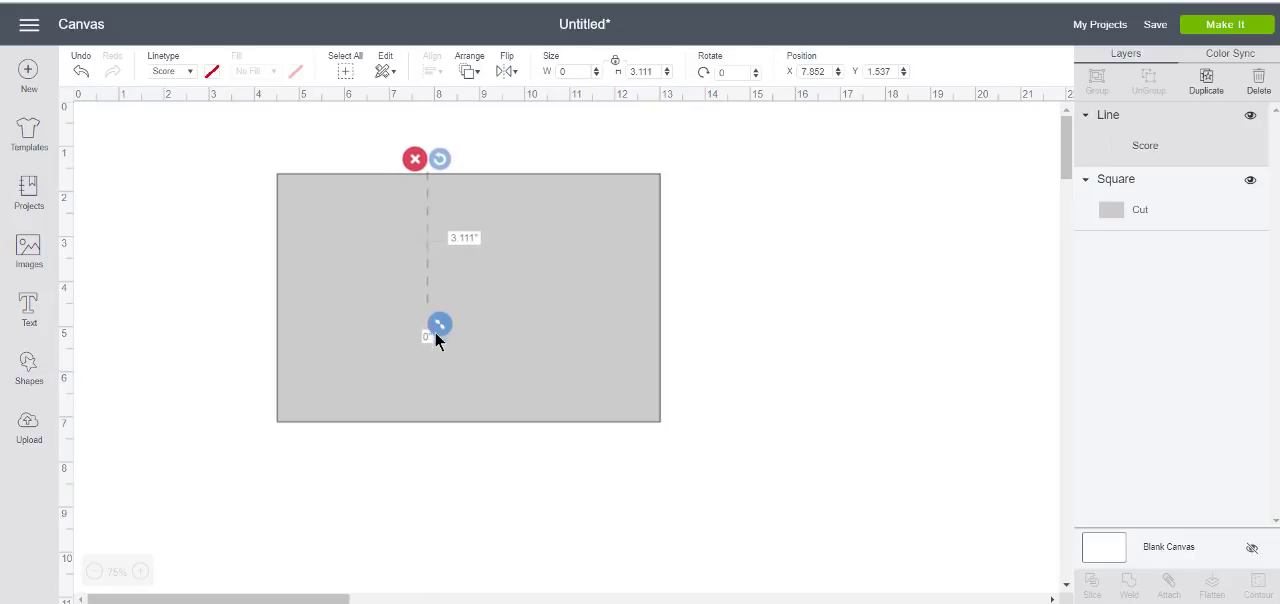
drag(435, 333, 419, 451)
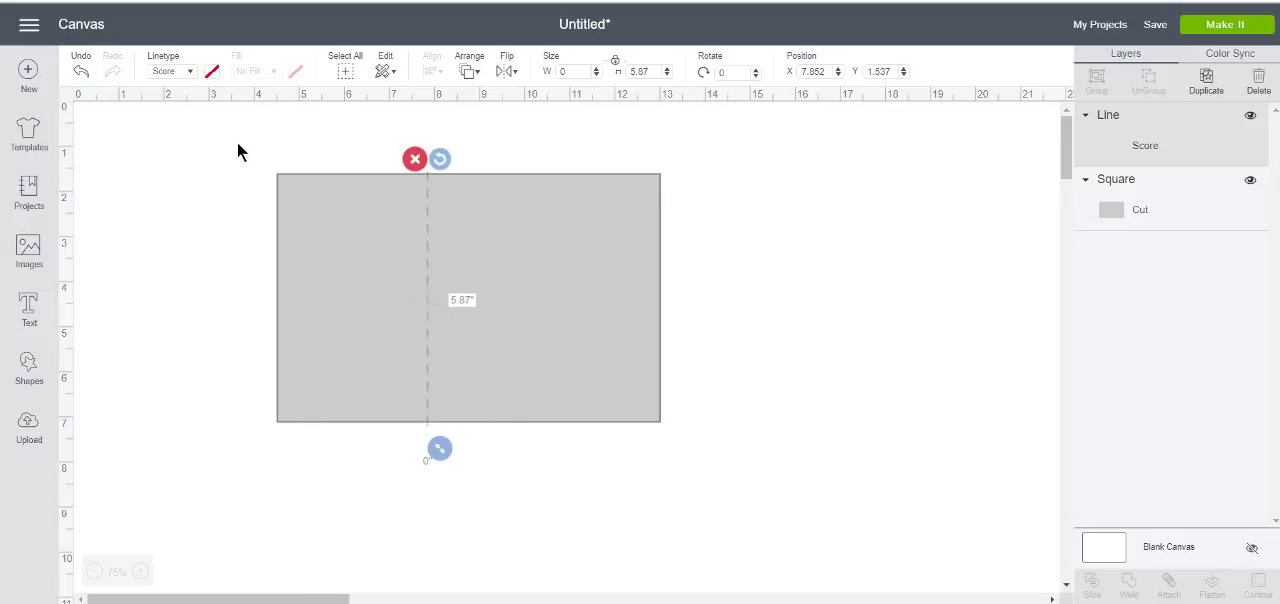
Select the score line and the rectangle together and align them with Center
drag(240, 137, 484, 252)
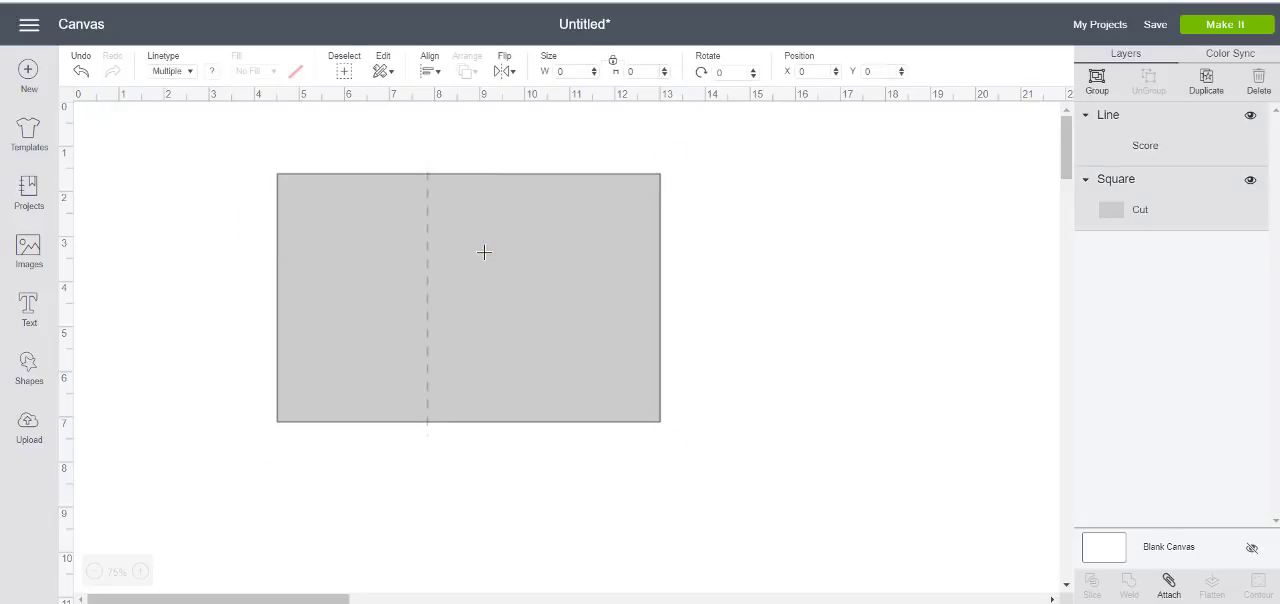
click(440, 76)
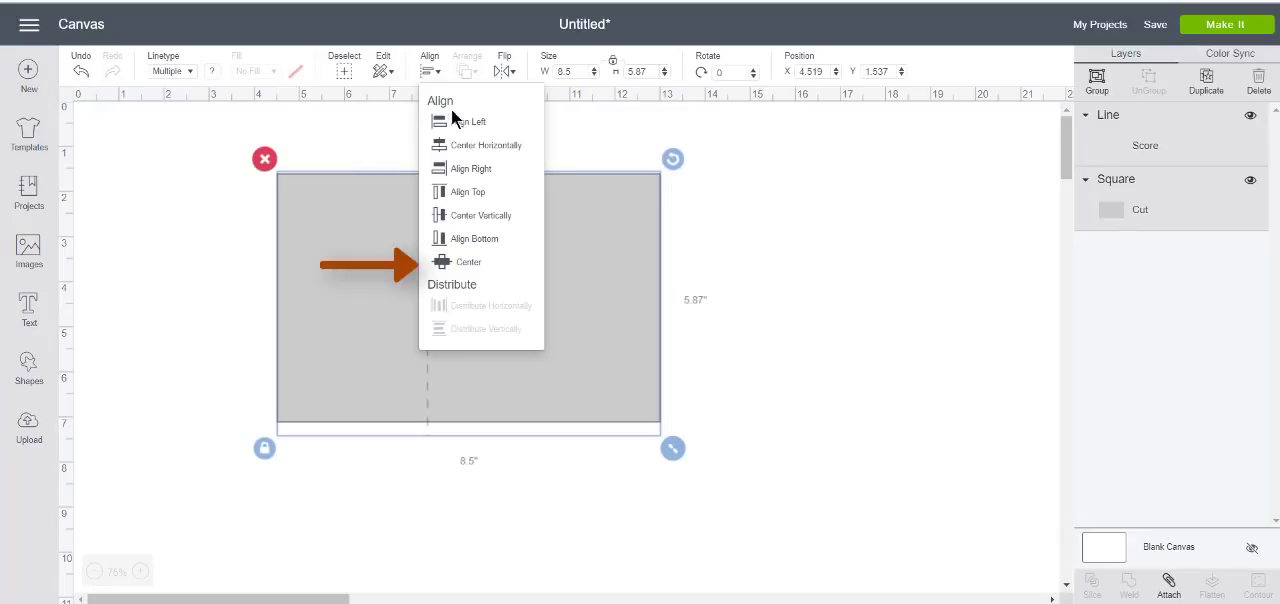
click(470, 262)
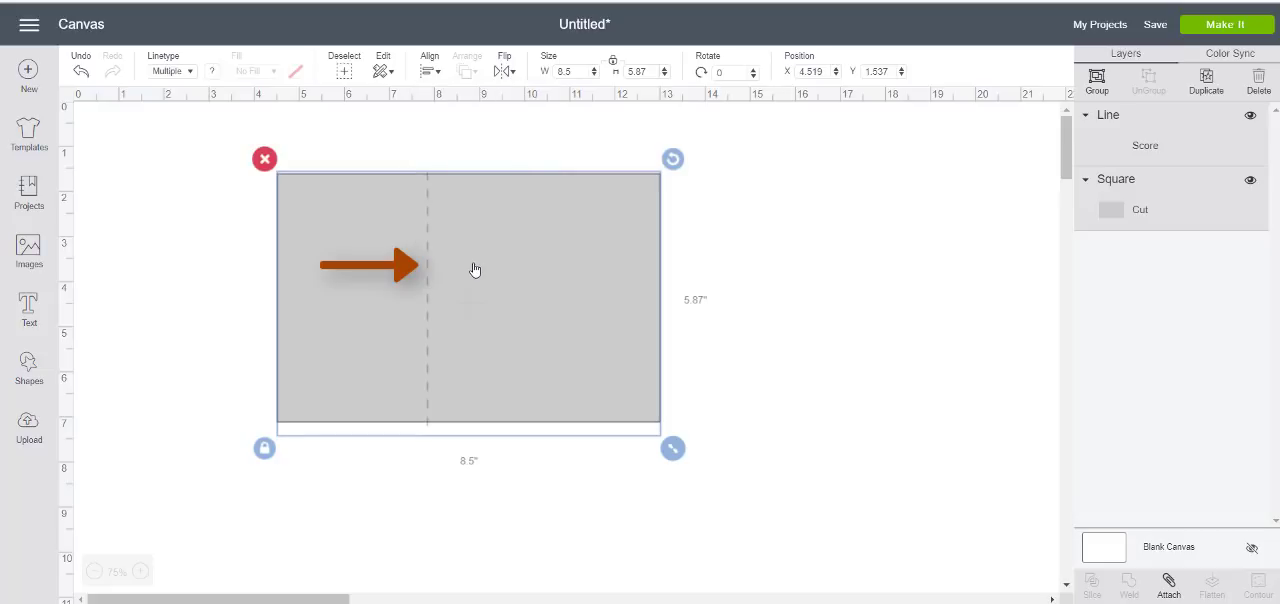
click(798, 263)
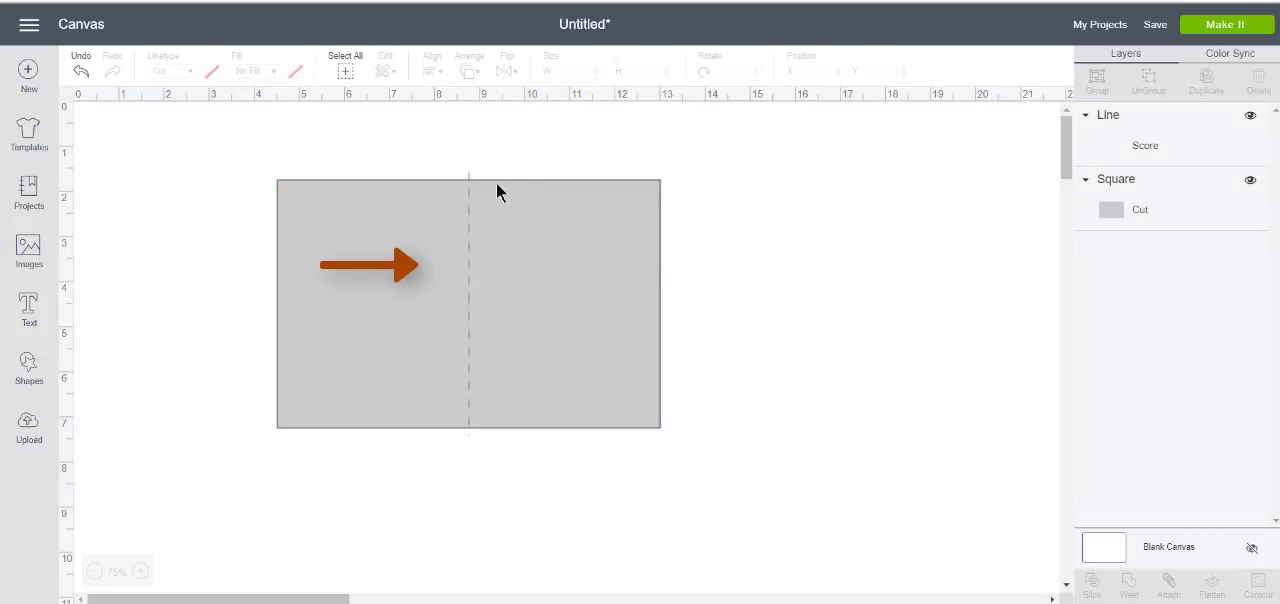
Shorten the score line to about 5.76 inches and shift it slightly down to start at the card's top edge
click(468, 252)
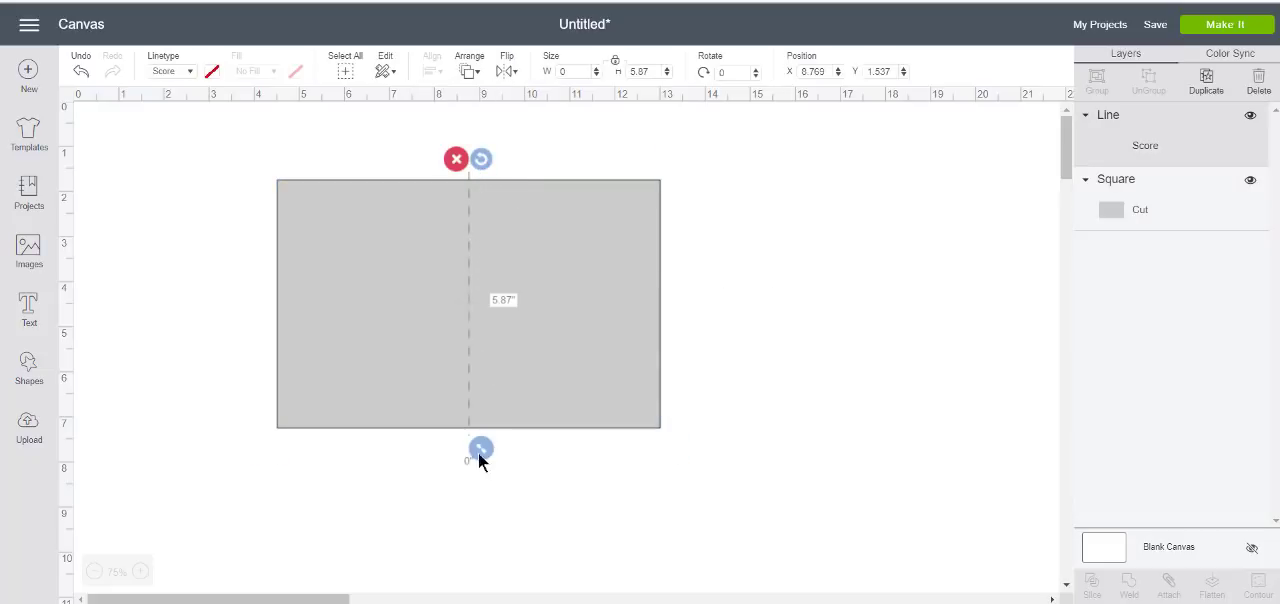
drag(479, 454, 480, 449)
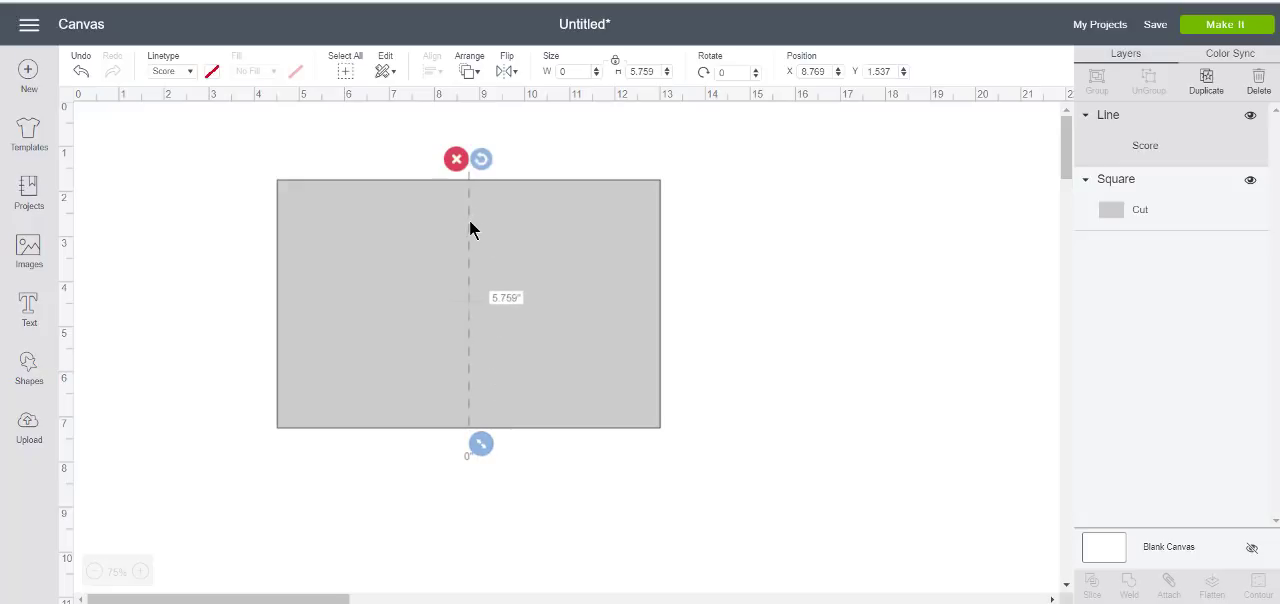
drag(470, 221, 470, 226)
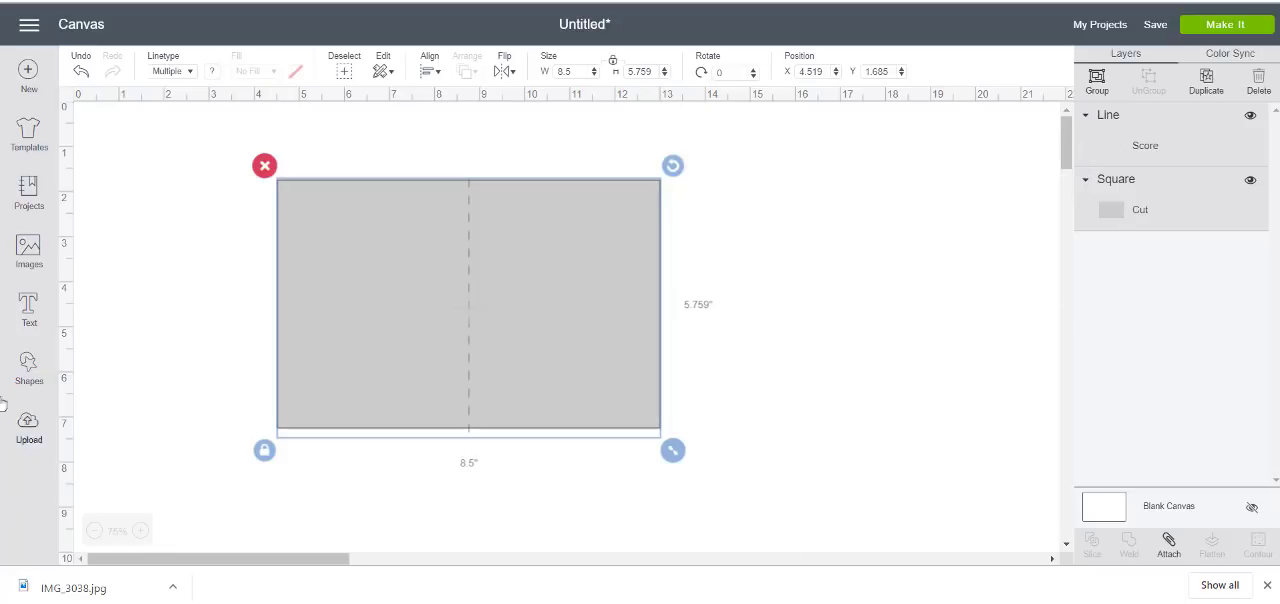
Open the image library and list the cartridges matching the search term graduation
click(29, 250)
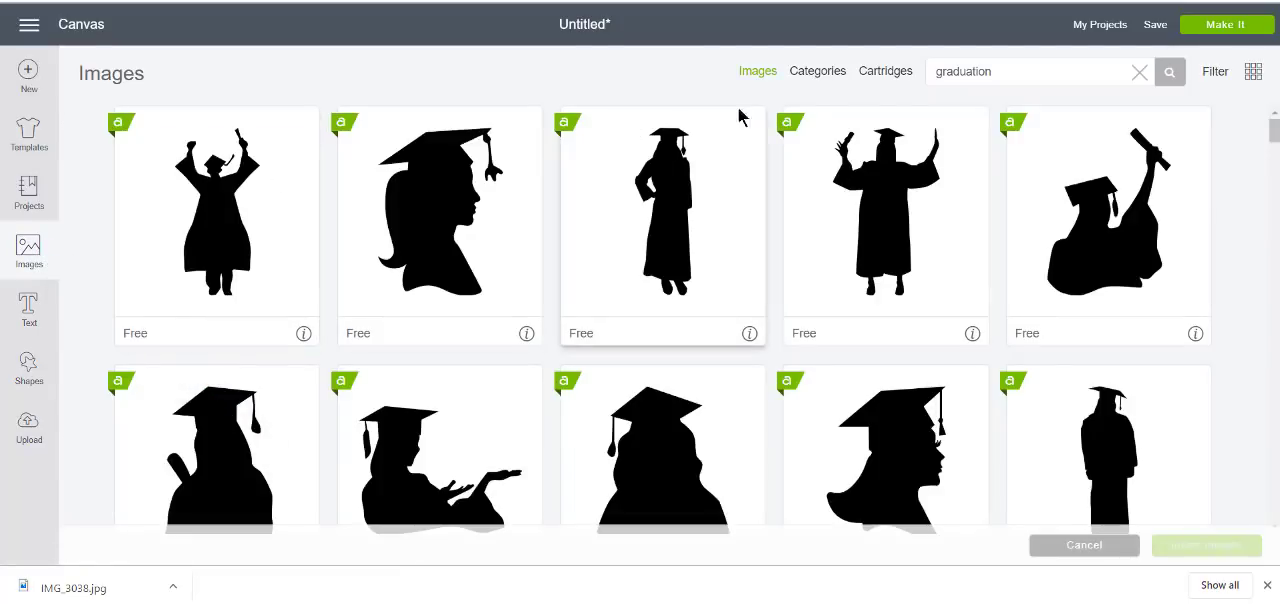
click(890, 78)
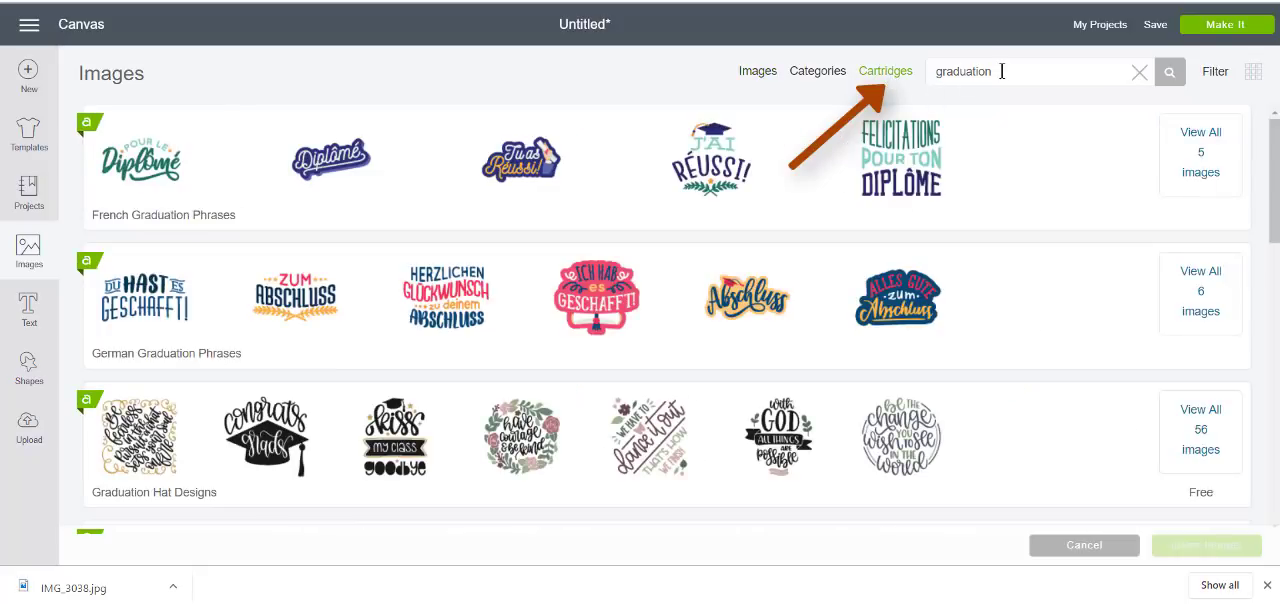
drag(1000, 72, 922, 74)
text(g)
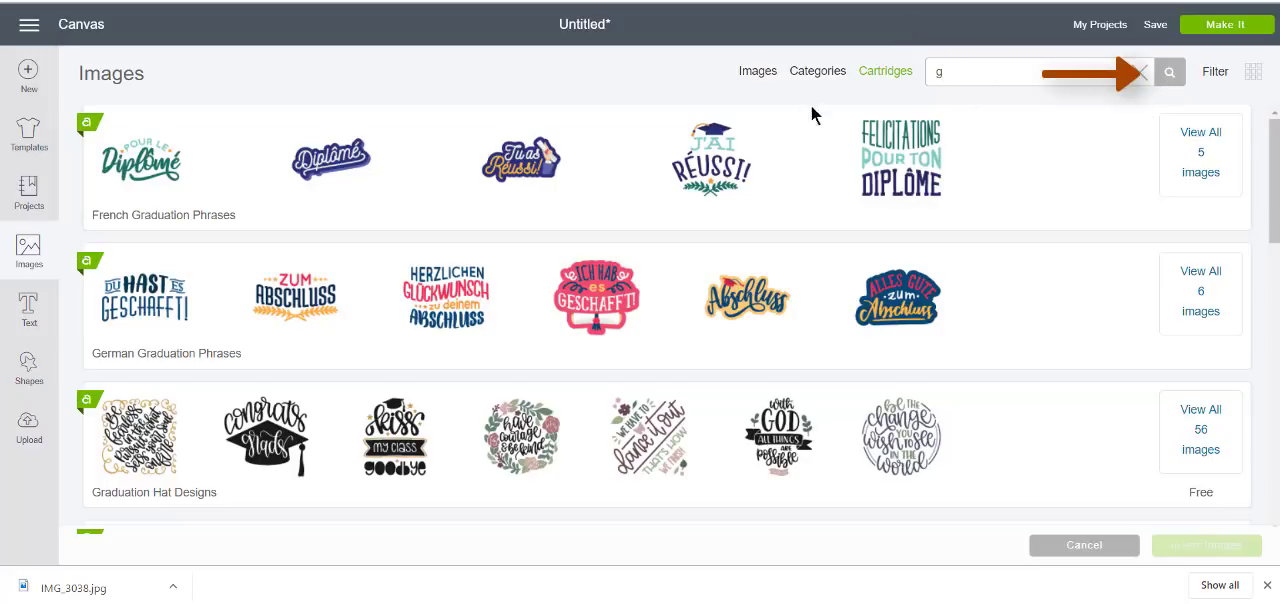
scroll(1085, 190, down, 10)
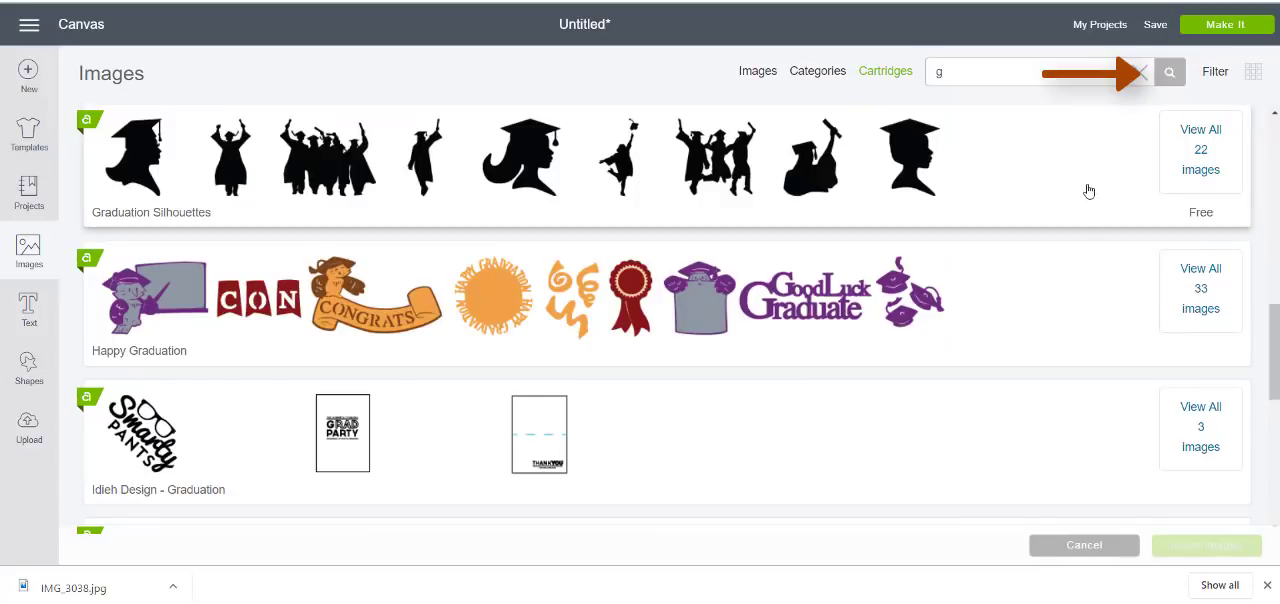
drag(1275, 343, 1275, 160)
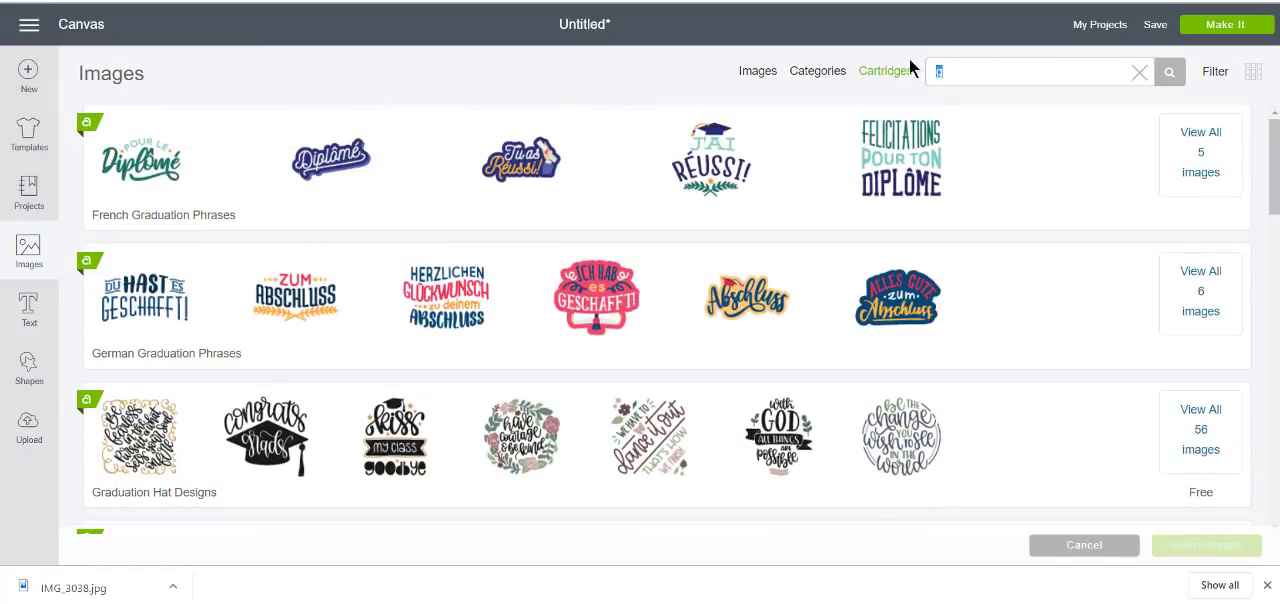
click(939, 70)
key(BackSpace)
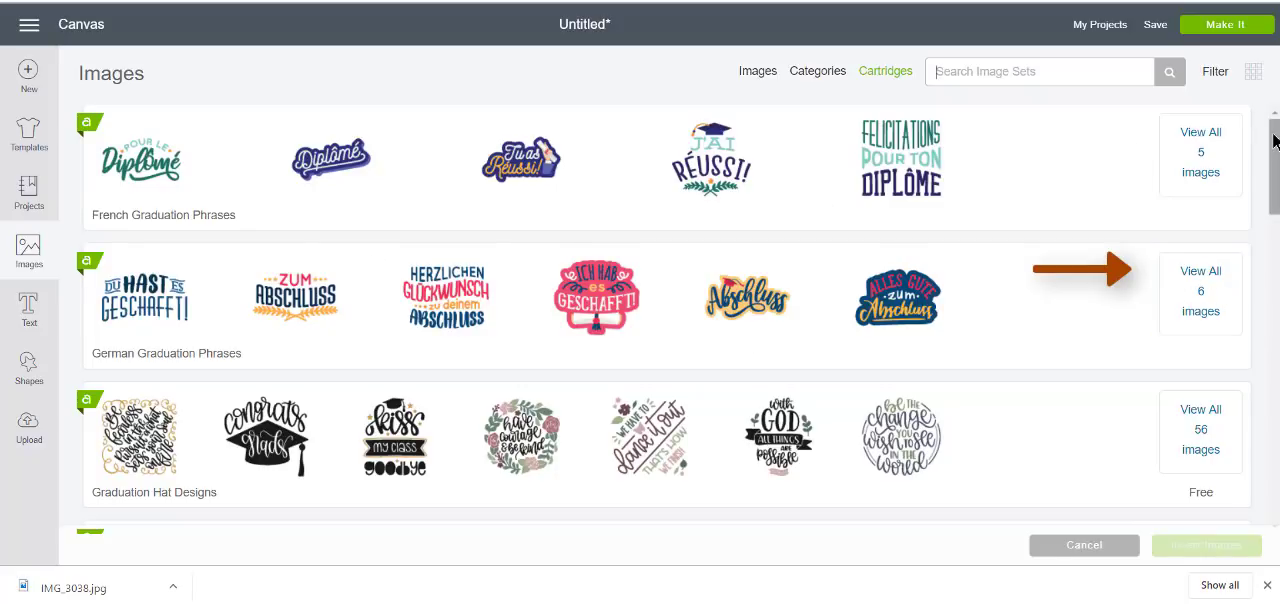
Open all images of the Graduation Hat Designs cartridge and browse through its quote designs
drag(1277, 123, 1276, 188)
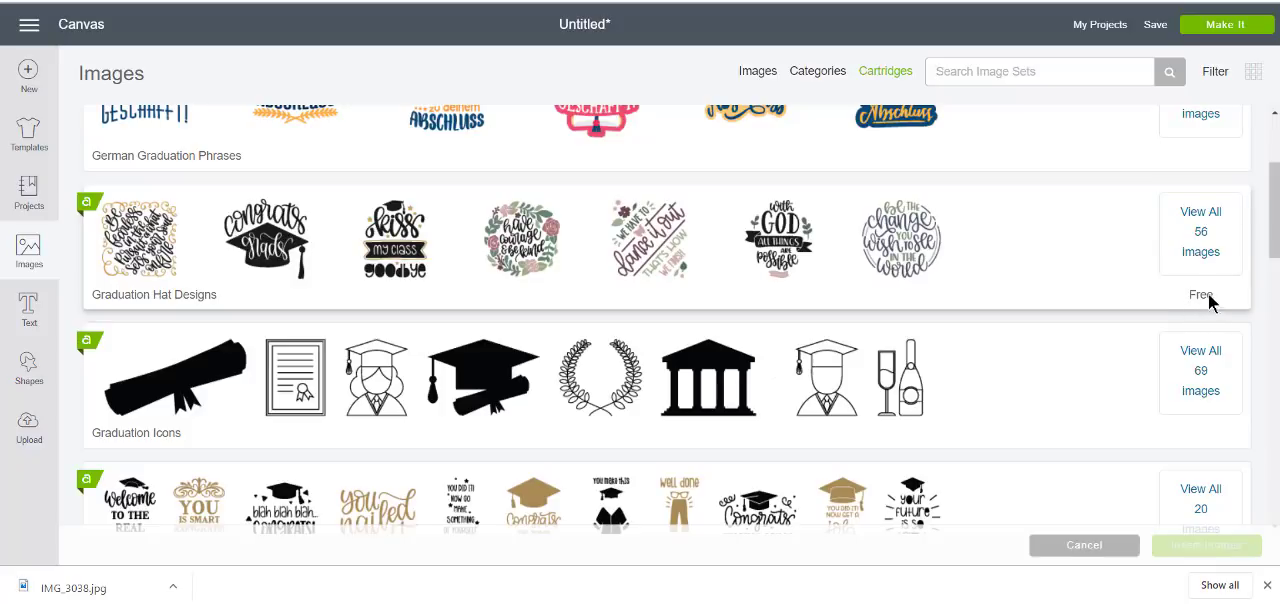
click(1207, 243)
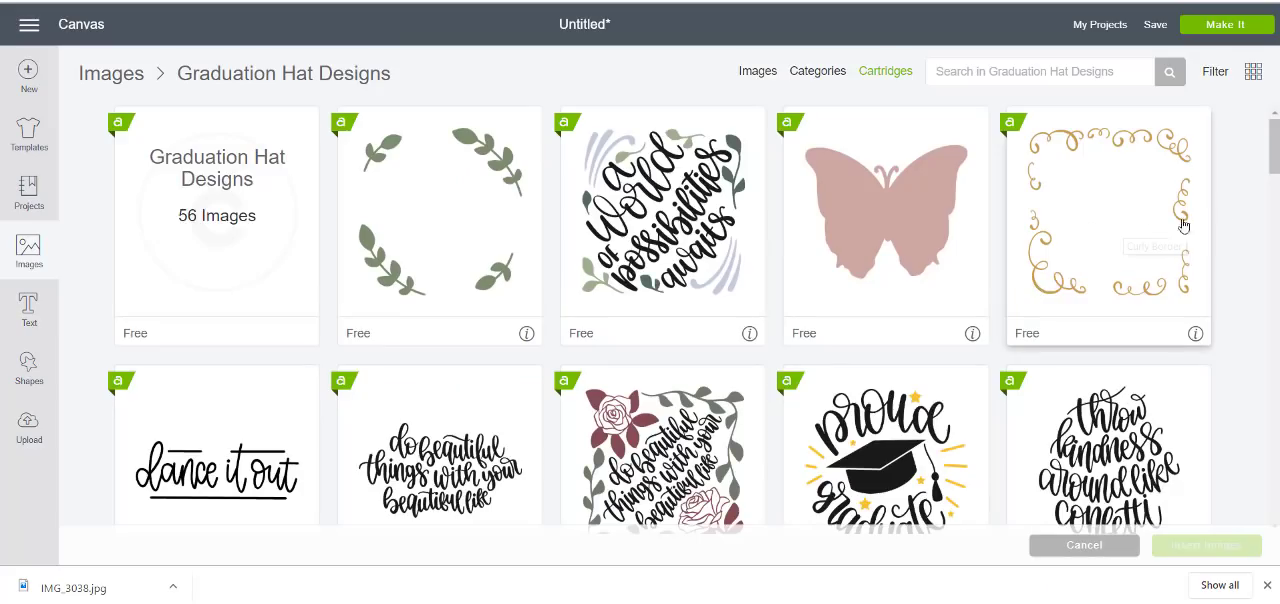
drag(1275, 142, 1254, 263)
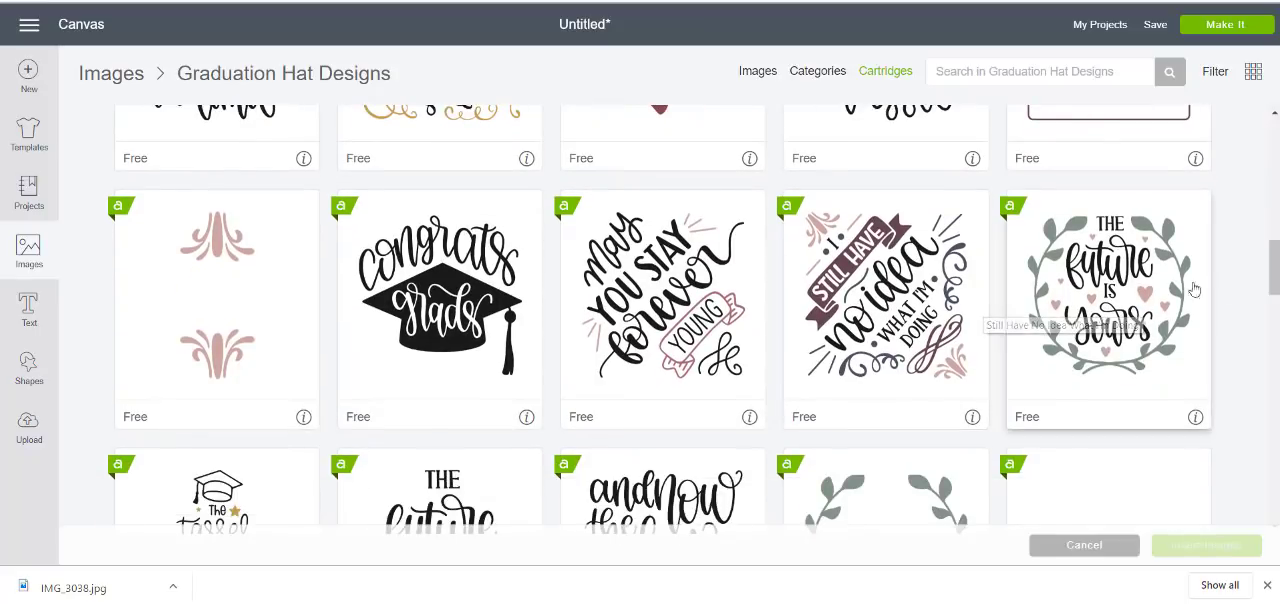
Browse through the remaining quote designs of the Graduation Hat Designs cartridge
drag(1275, 280, 1258, 416)
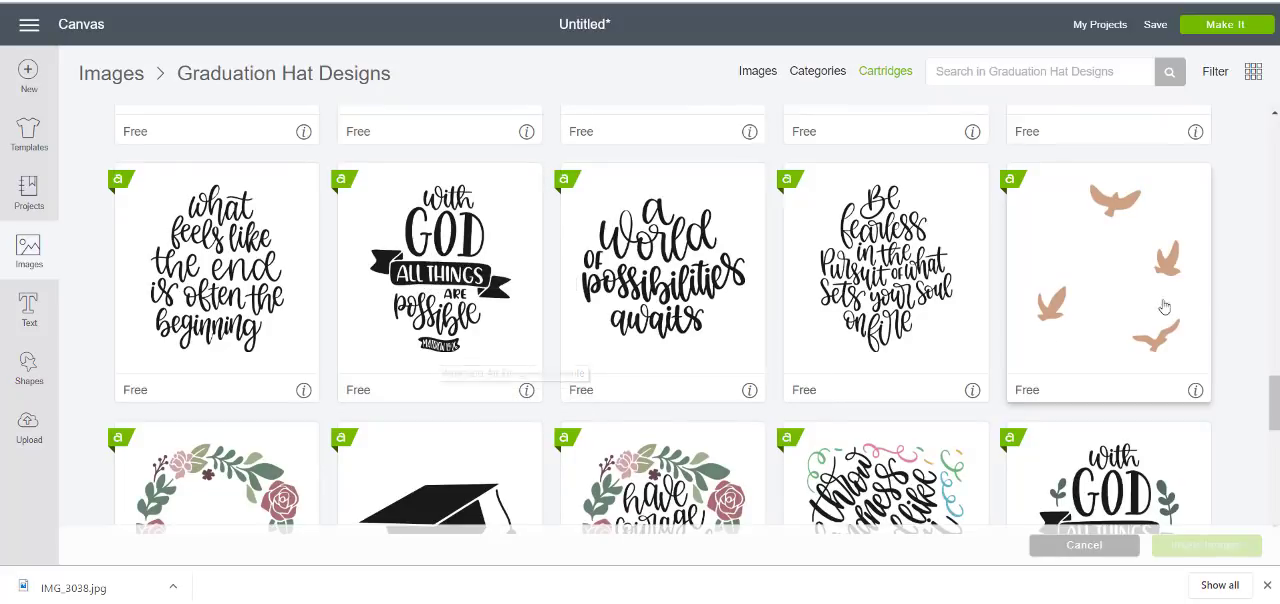
drag(1274, 381, 1274, 410)
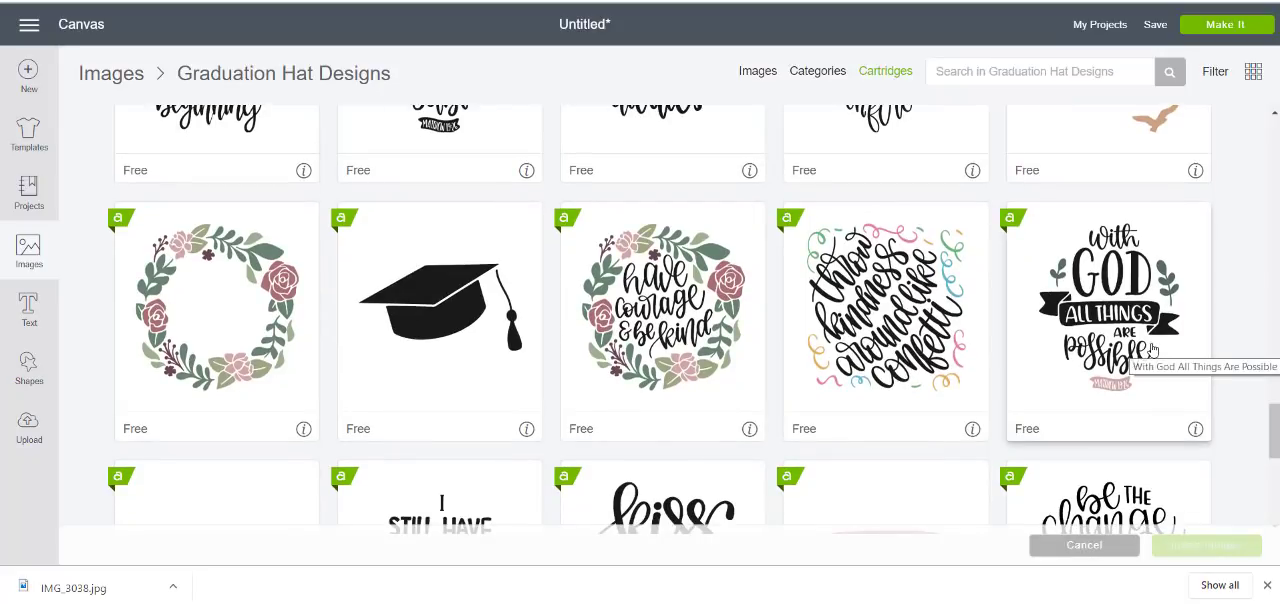
drag(1276, 433, 1276, 416)
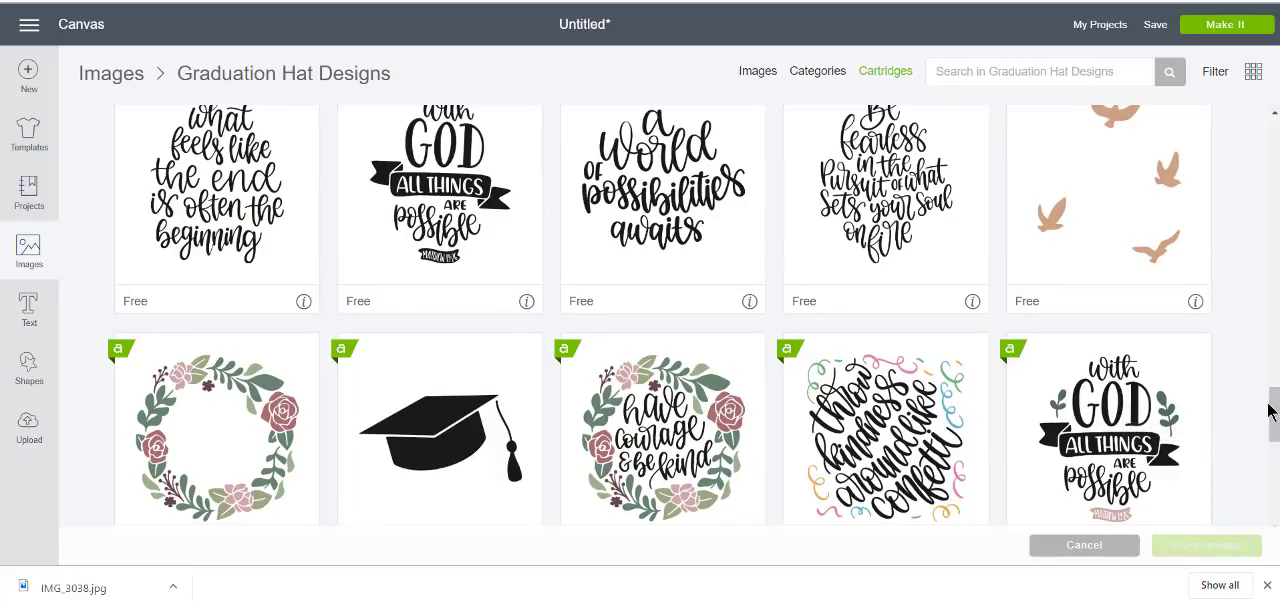
drag(1275, 405, 1074, 39)
Search the cartridges for graduation again and open all images of the Graduation Hat Designs set
click(890, 72)
click(1013, 71)
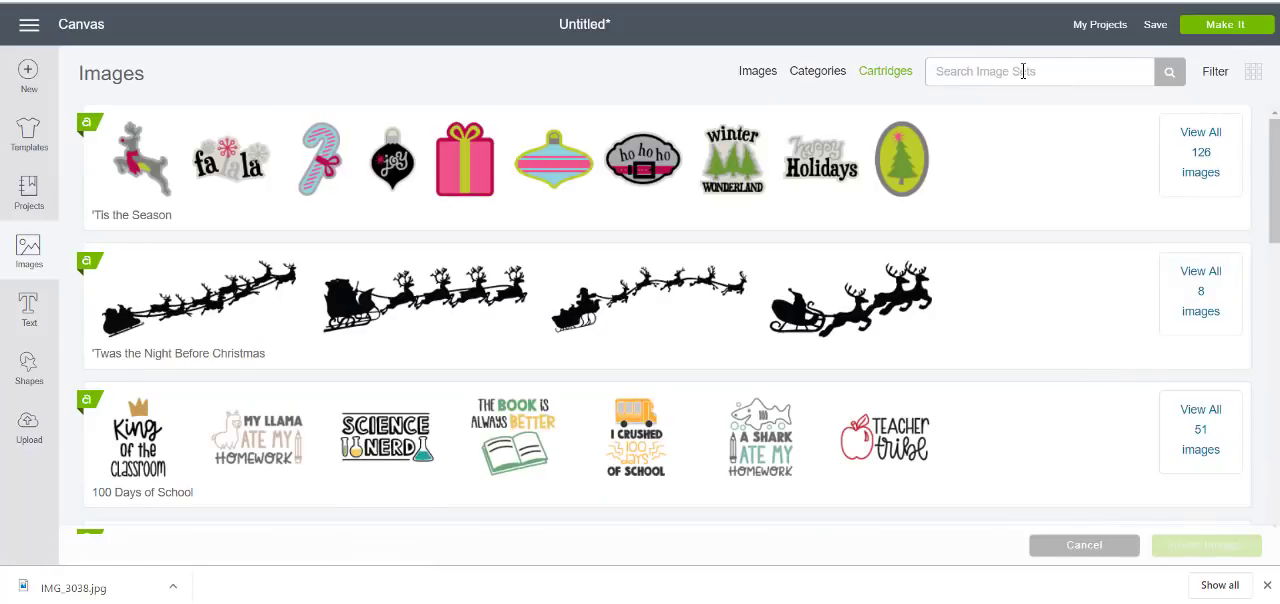
text(graduation)
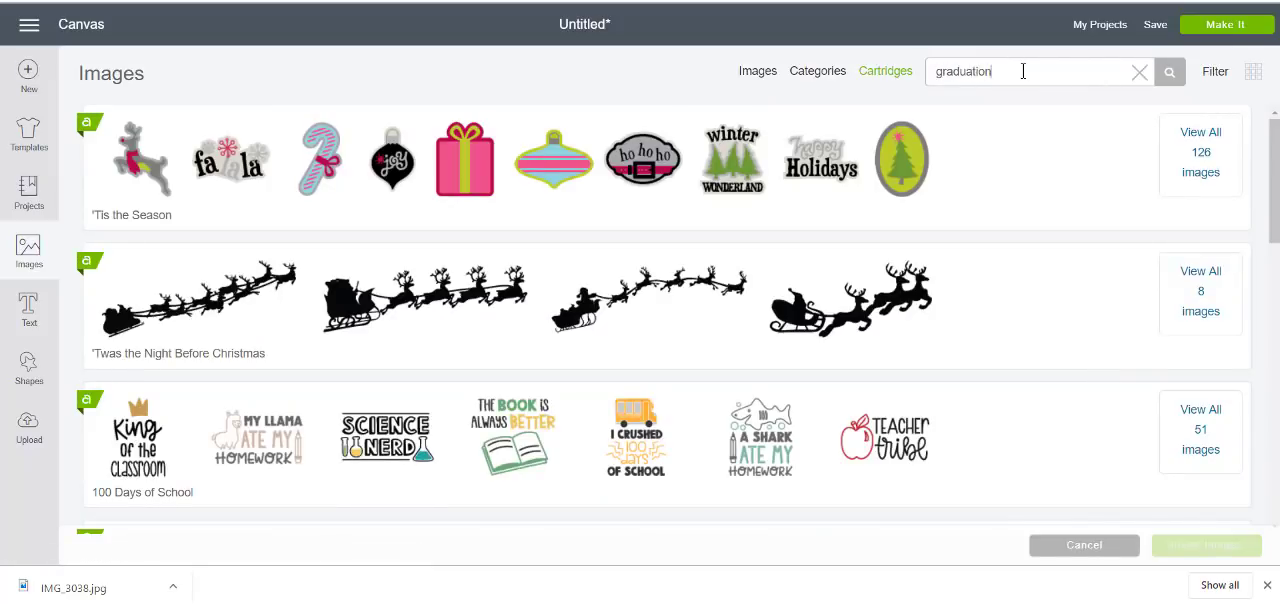
key(Return)
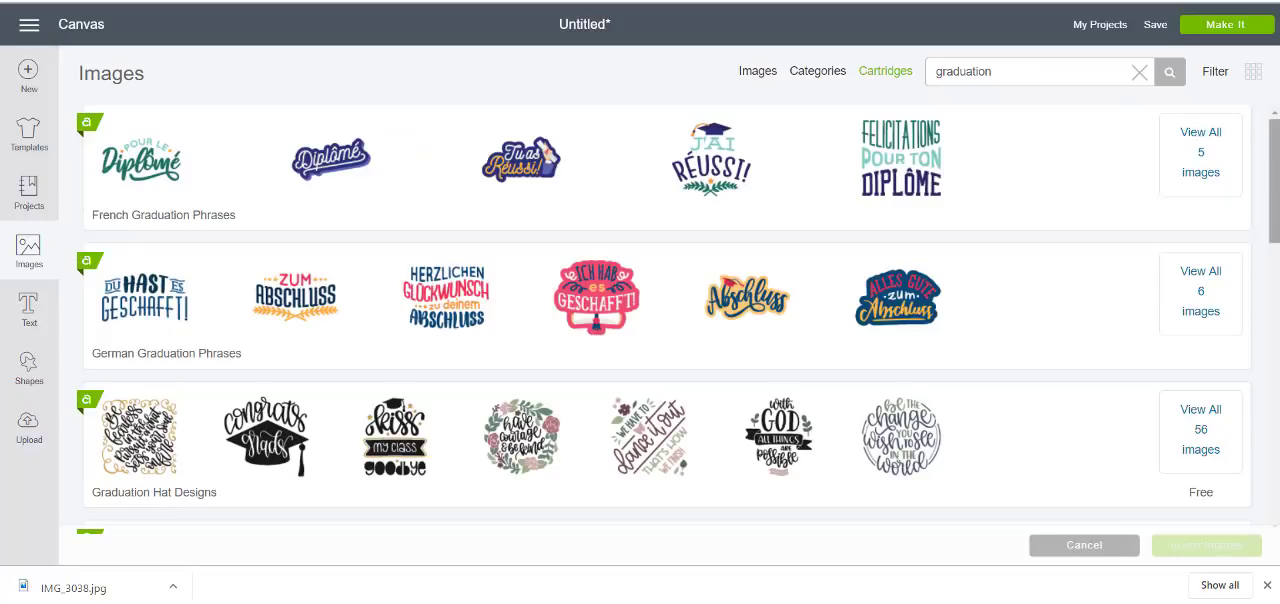
drag(1272, 167, 1243, 271)
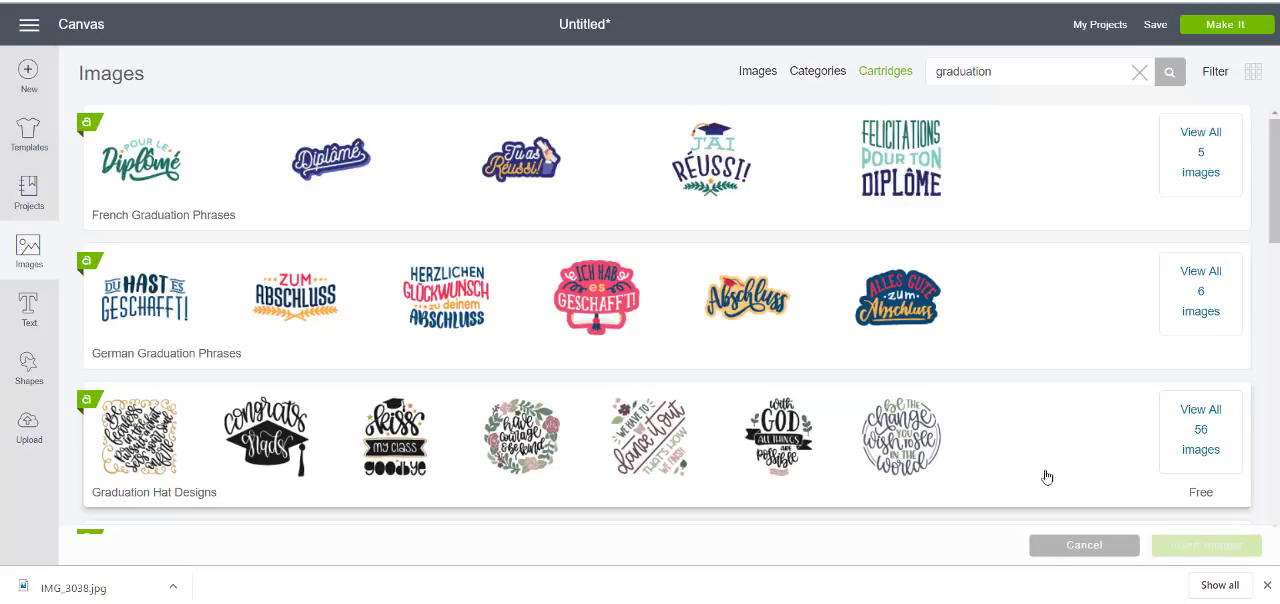
click(1212, 428)
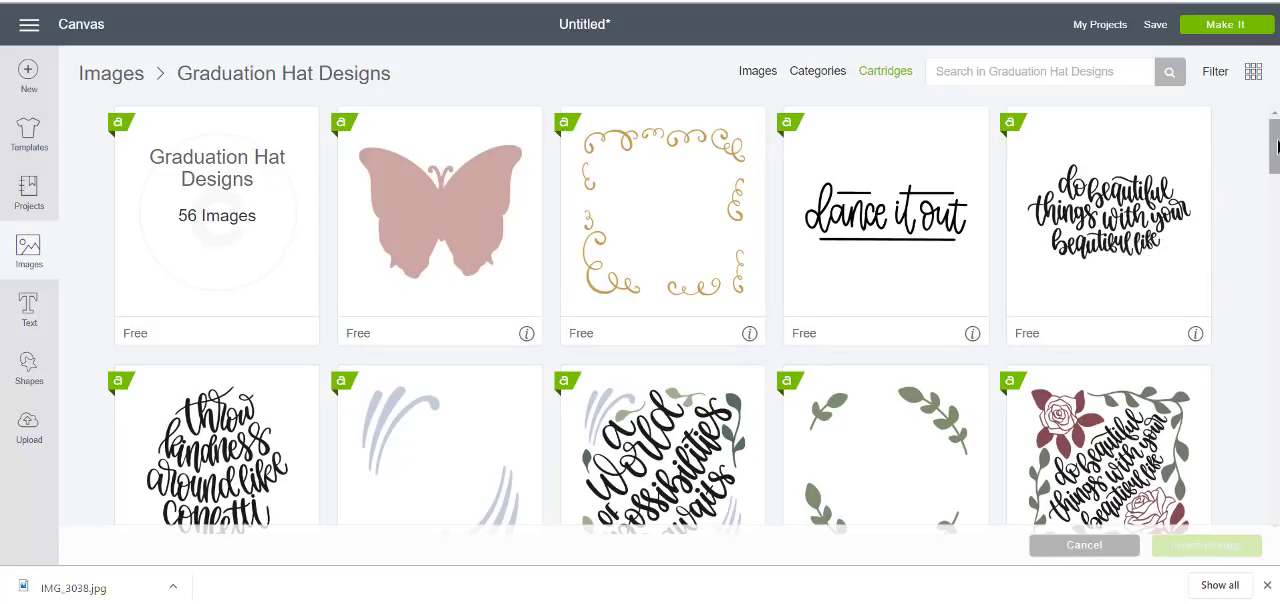
Find the With God All Things Are Possible design with green leaves and a pink banner, and insert it on the canvas
drag(1275, 146, 1274, 200)
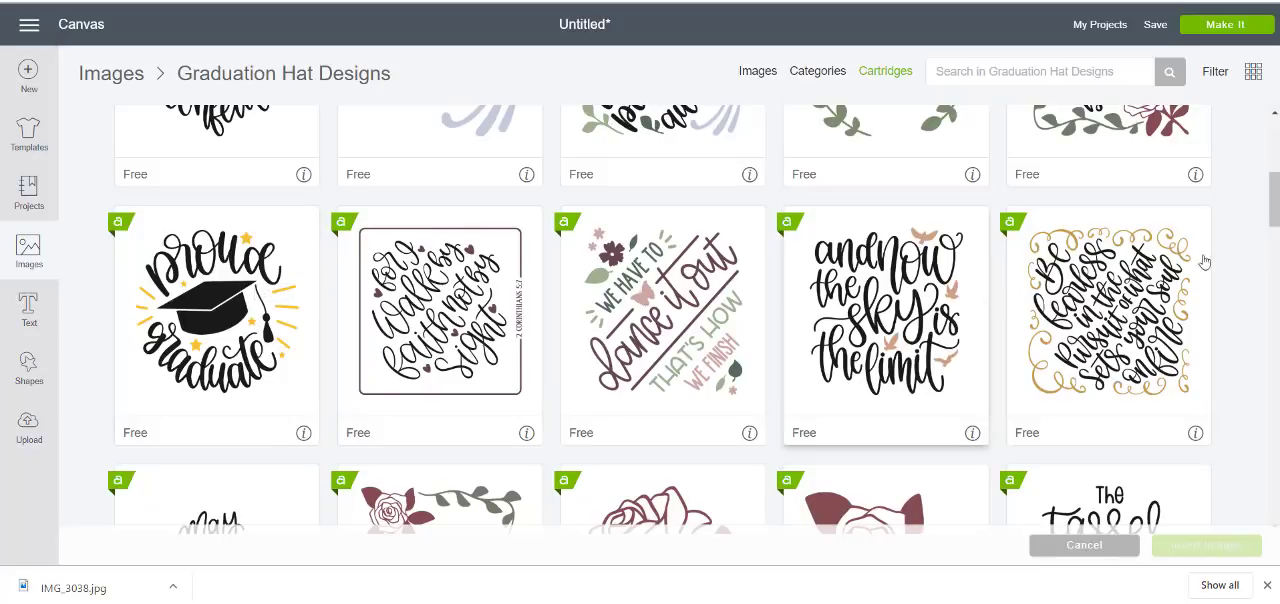
drag(1274, 200, 1274, 222)
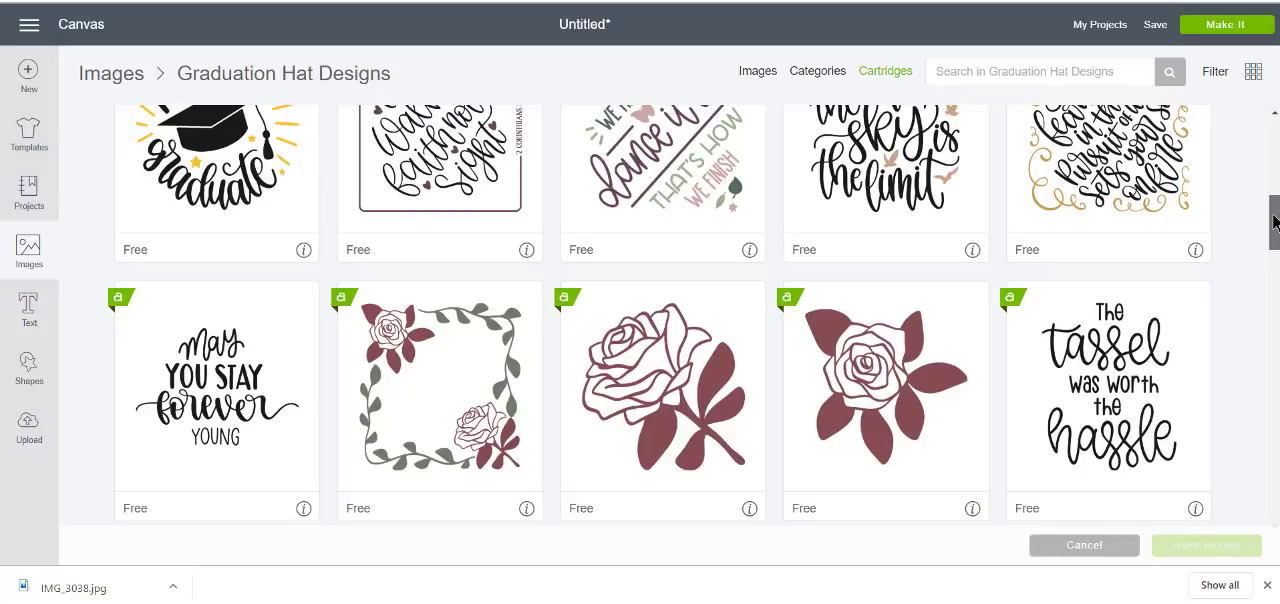
drag(1274, 222, 1264, 283)
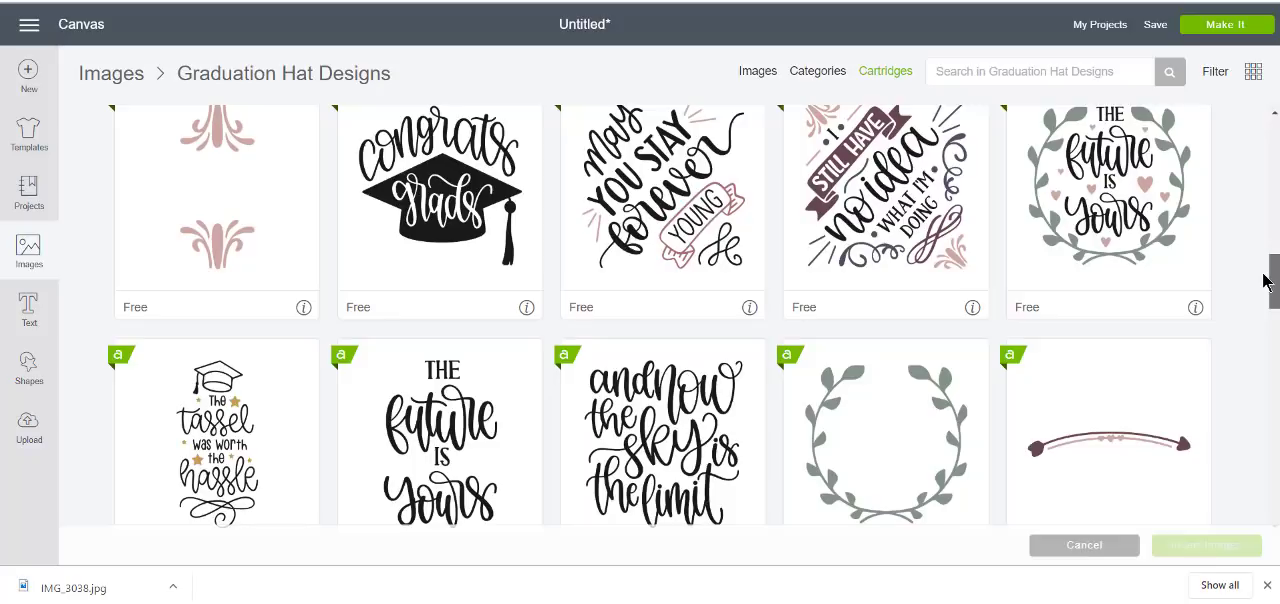
drag(1264, 283, 1260, 320)
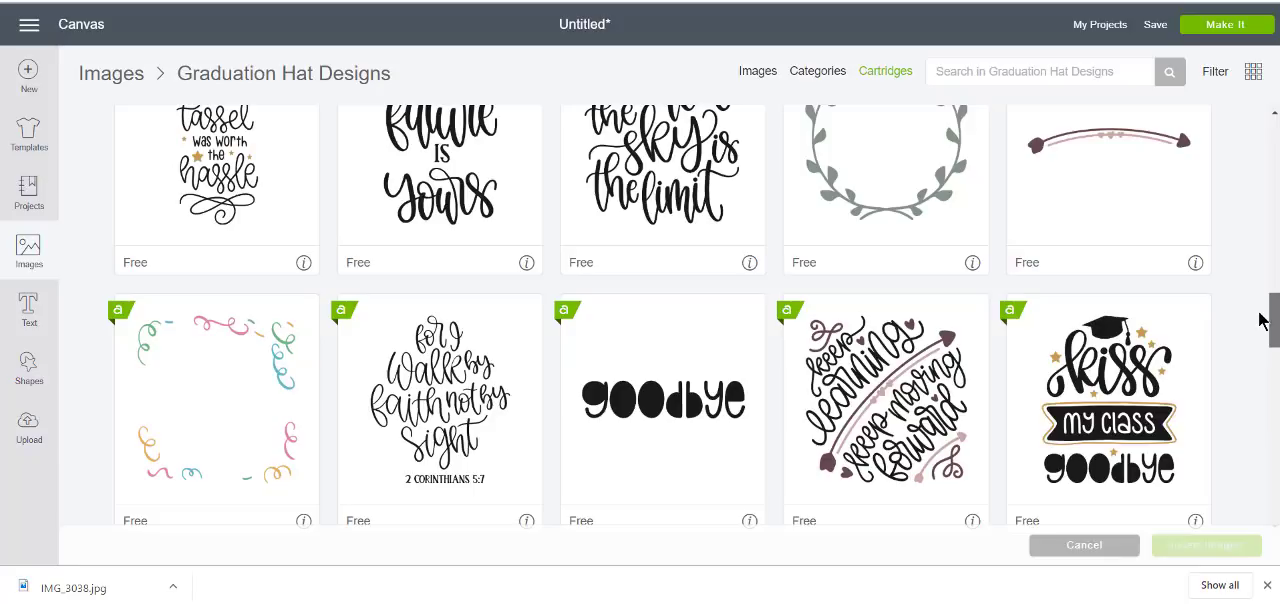
drag(1260, 320, 1252, 341)
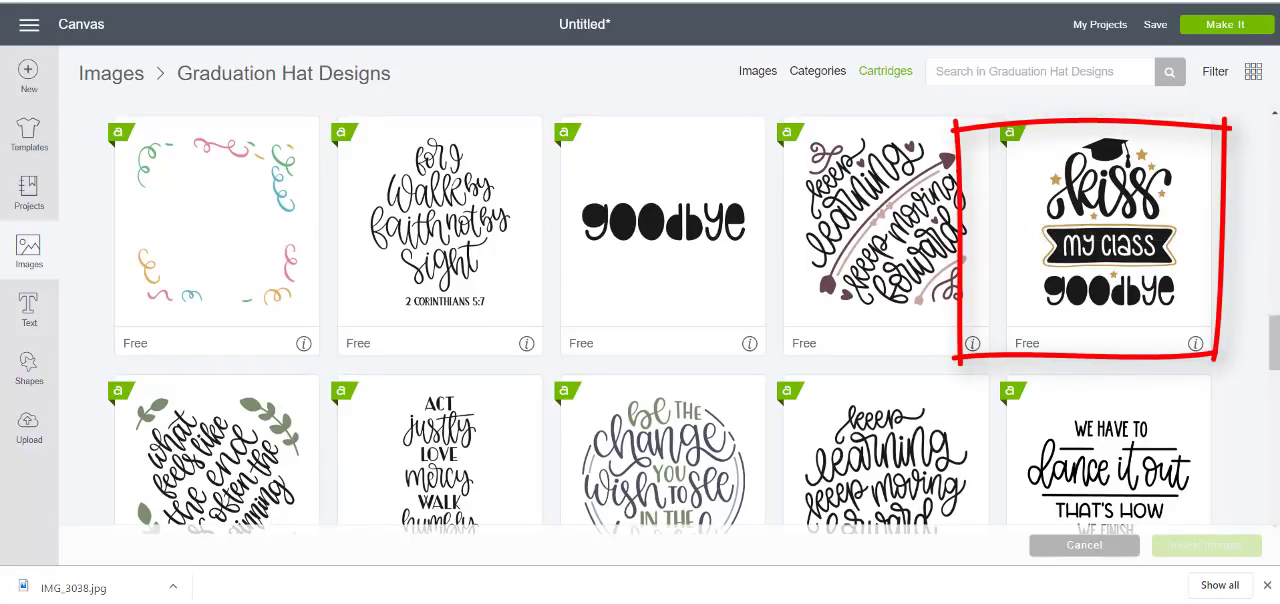
drag(1274, 336, 1276, 358)
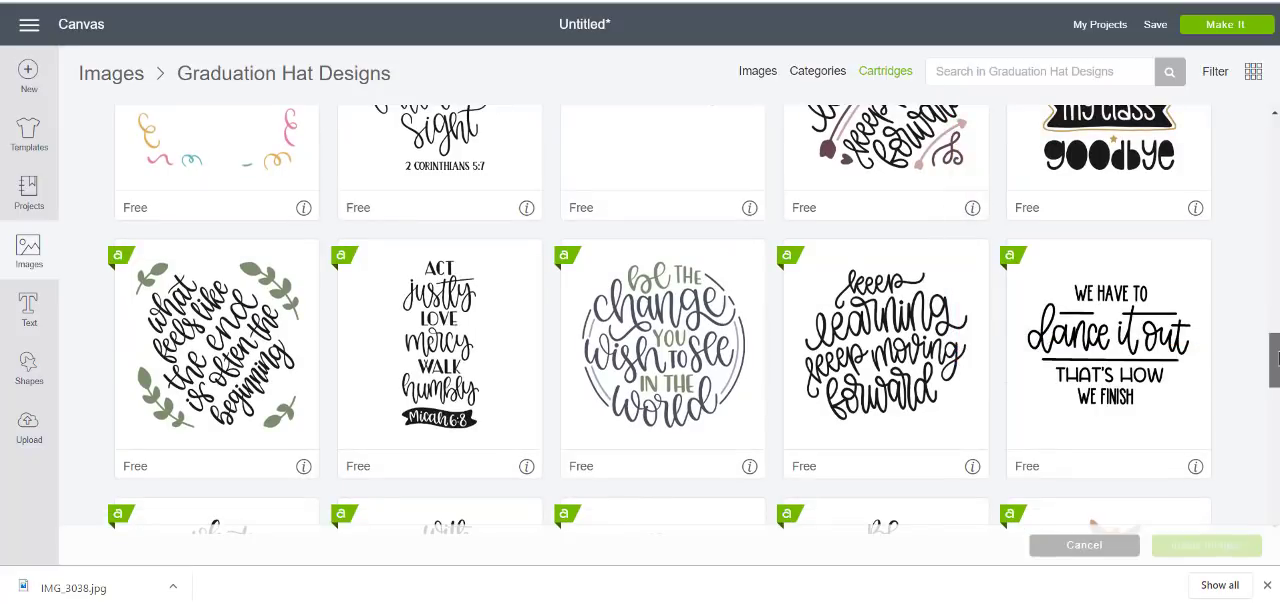
drag(1276, 358, 1276, 378)
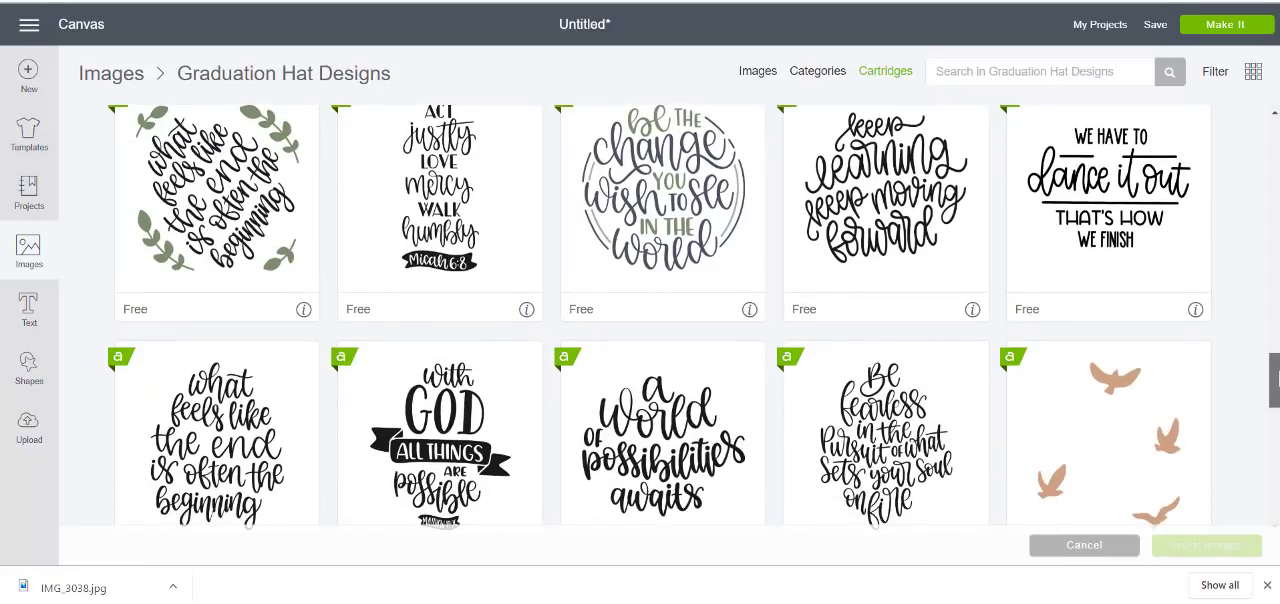
drag(1276, 378, 1276, 421)
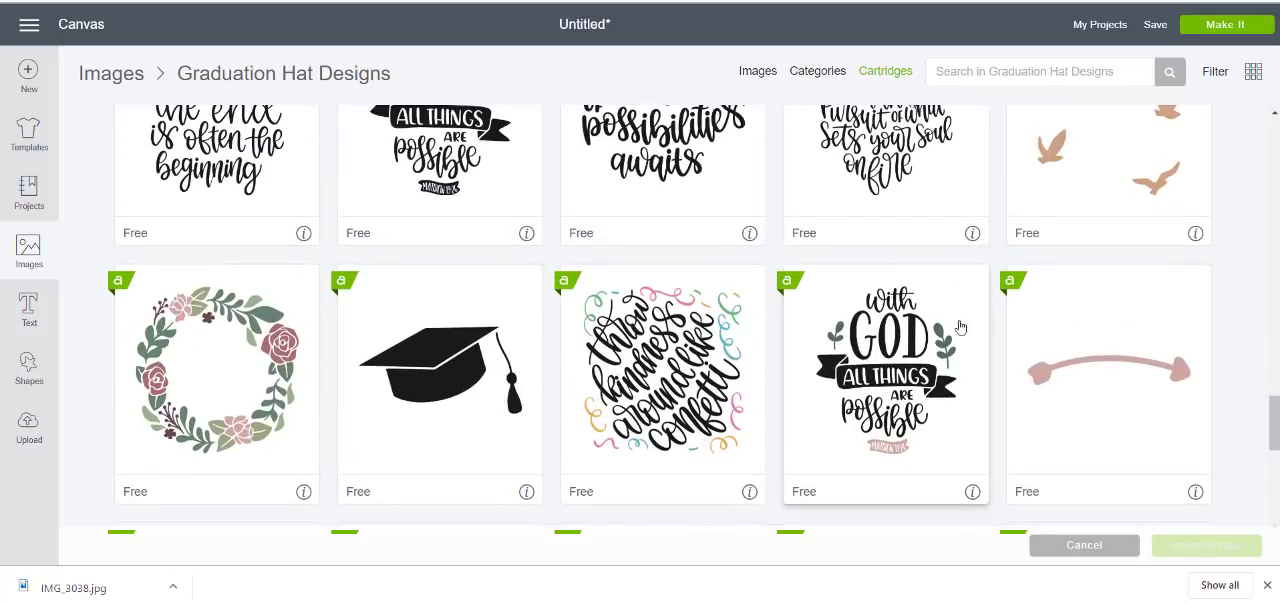
click(880, 356)
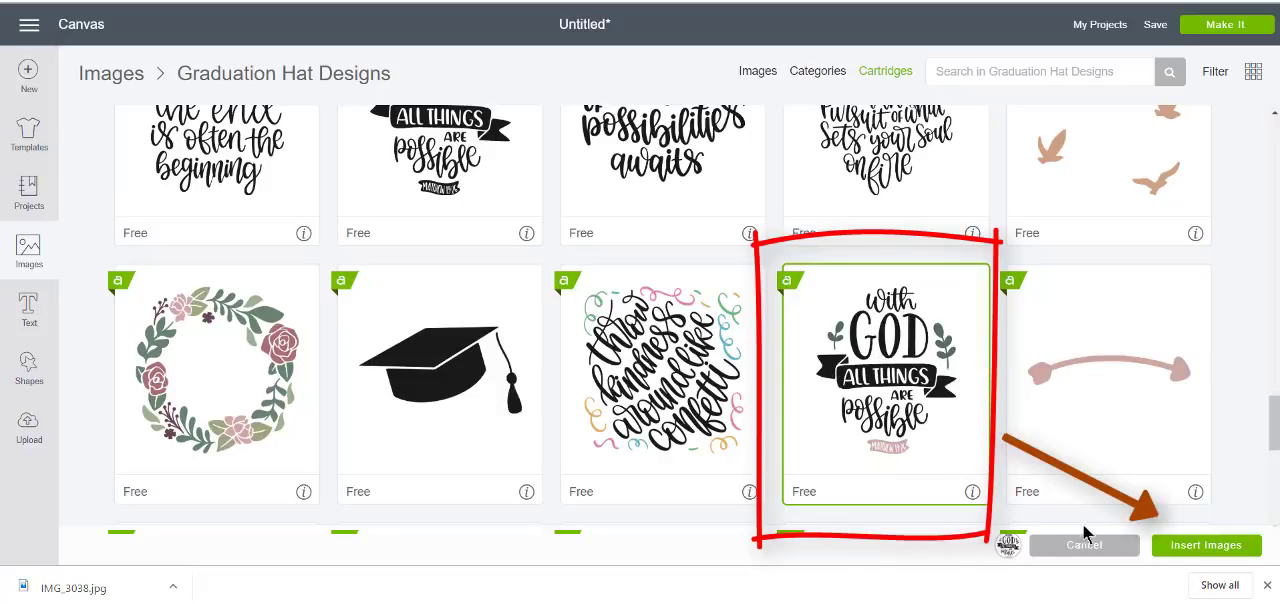
click(1206, 545)
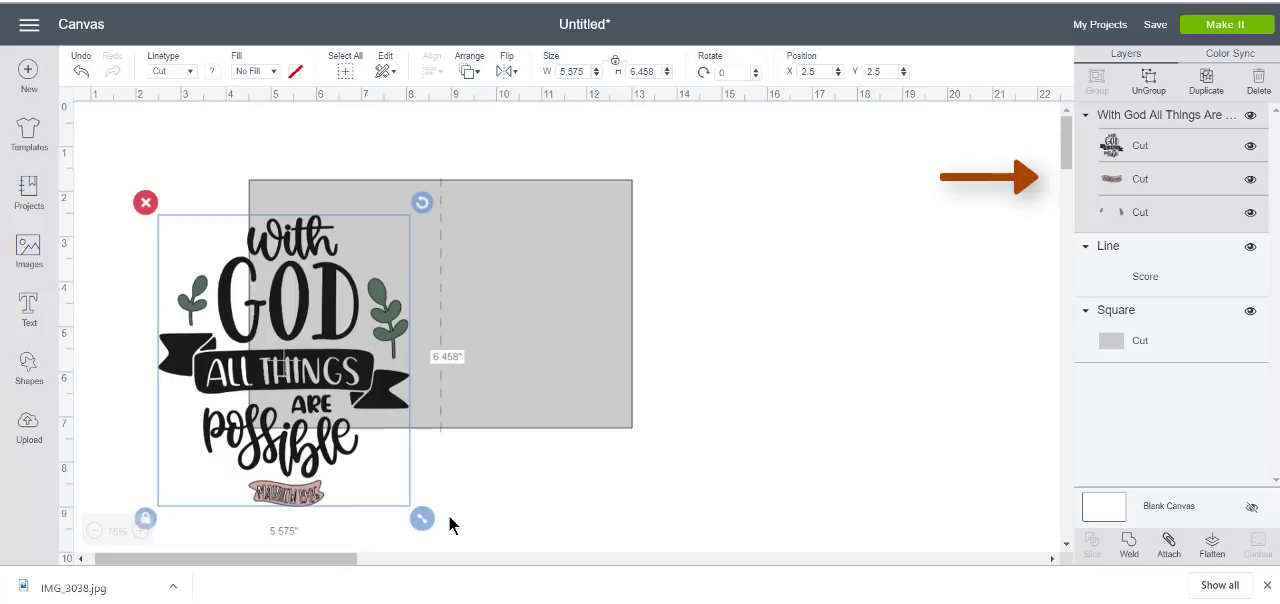
Resize the quote image to about 3.69 by 4.27 inches and position it on the right half of the card
drag(421, 519, 250, 388)
drag(235, 307, 534, 284)
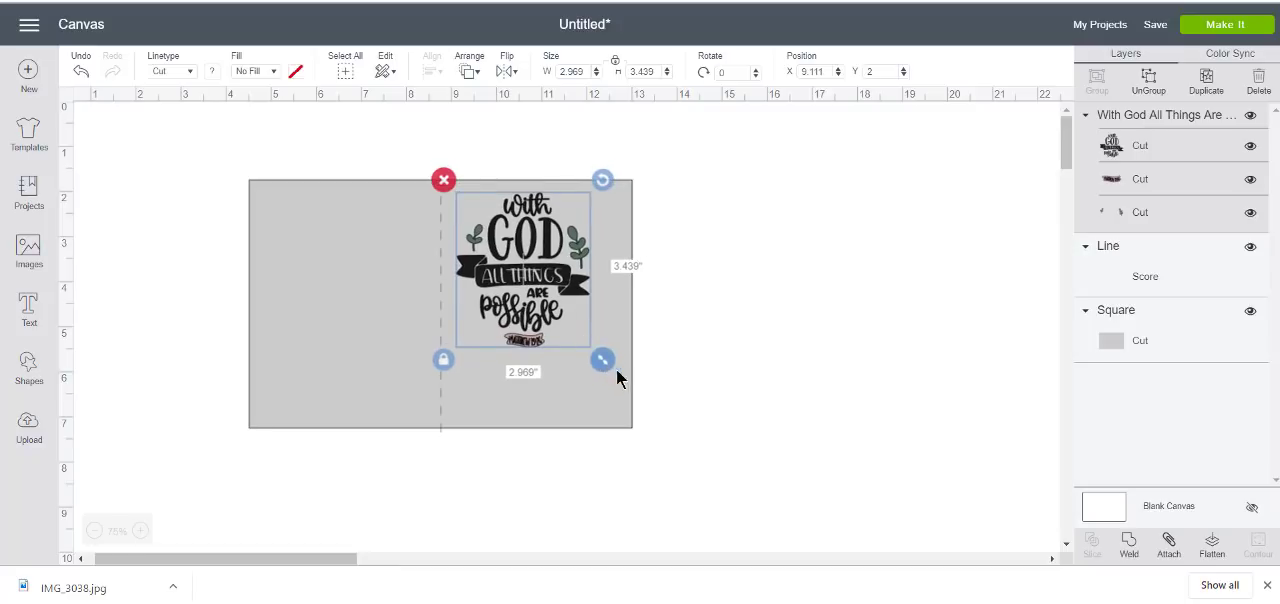
drag(616, 370, 637, 410)
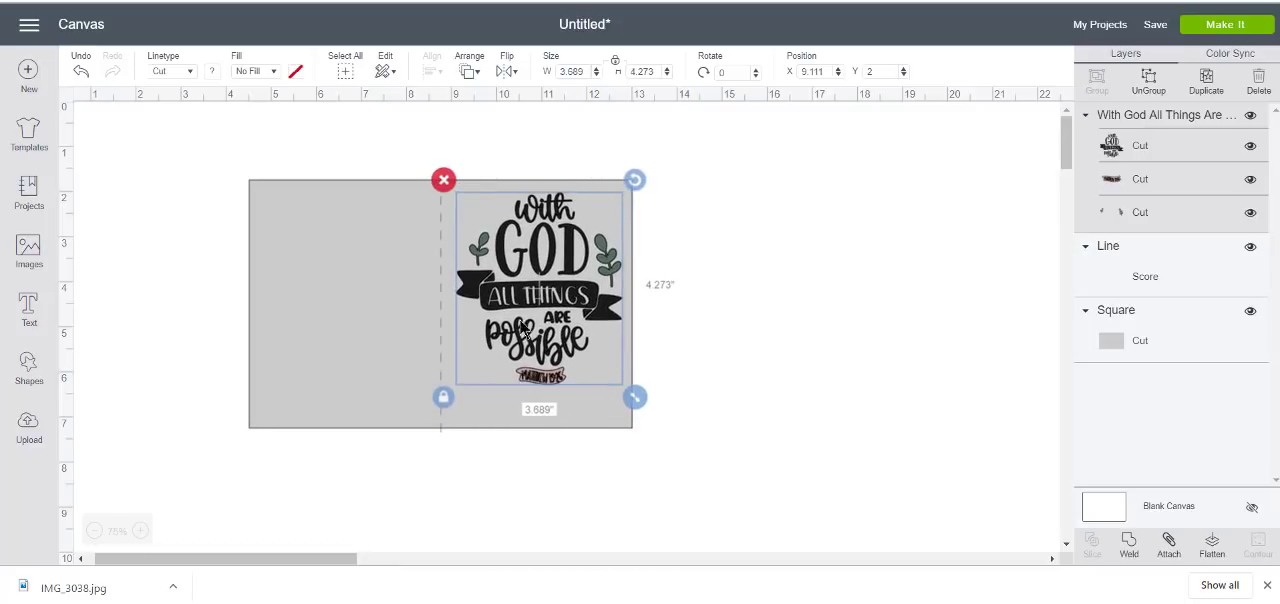
drag(531, 306, 529, 318)
click(699, 342)
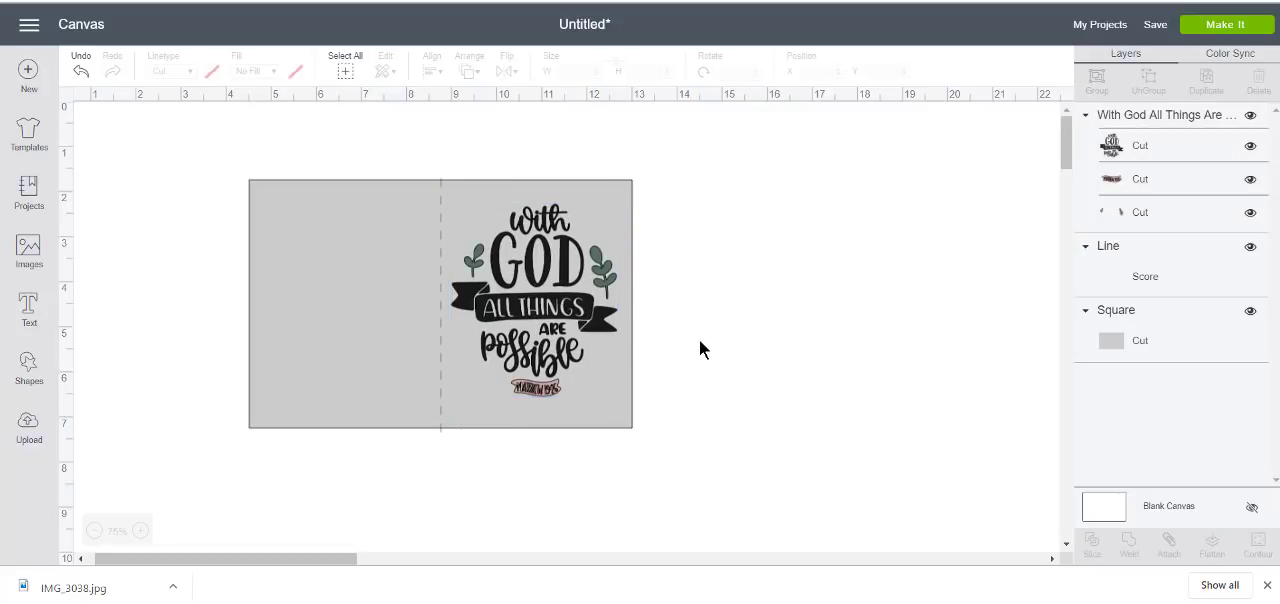
Move the score line off the card to its right and recolor the card rectangle white
click(443, 384)
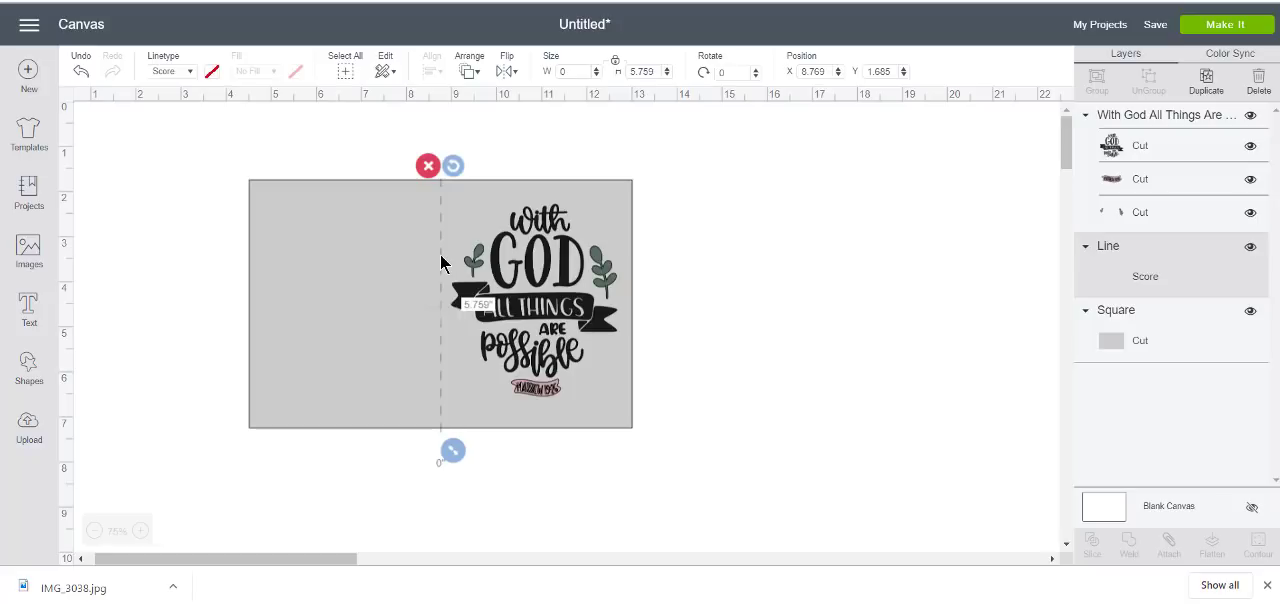
drag(443, 263, 723, 251)
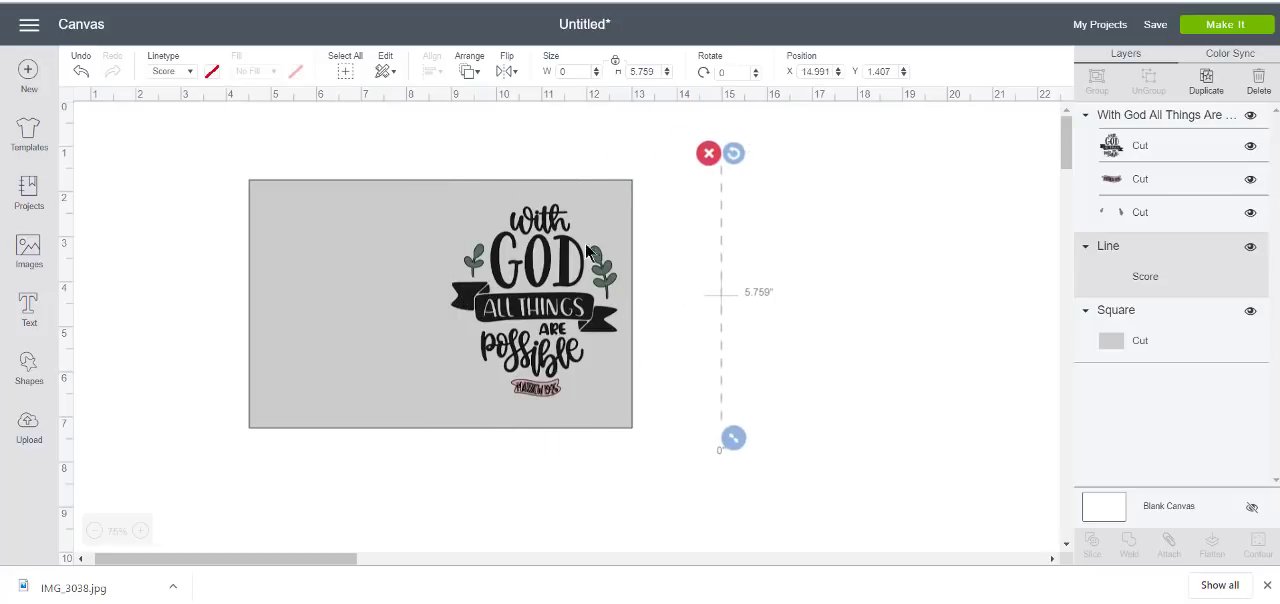
click(377, 223)
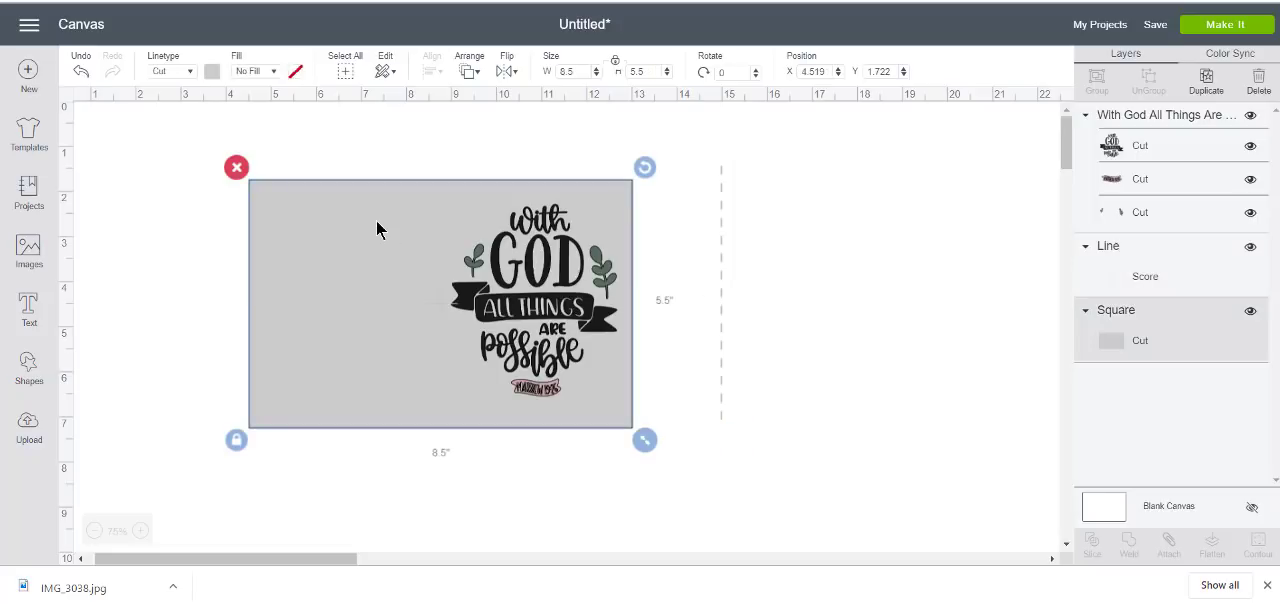
click(212, 71)
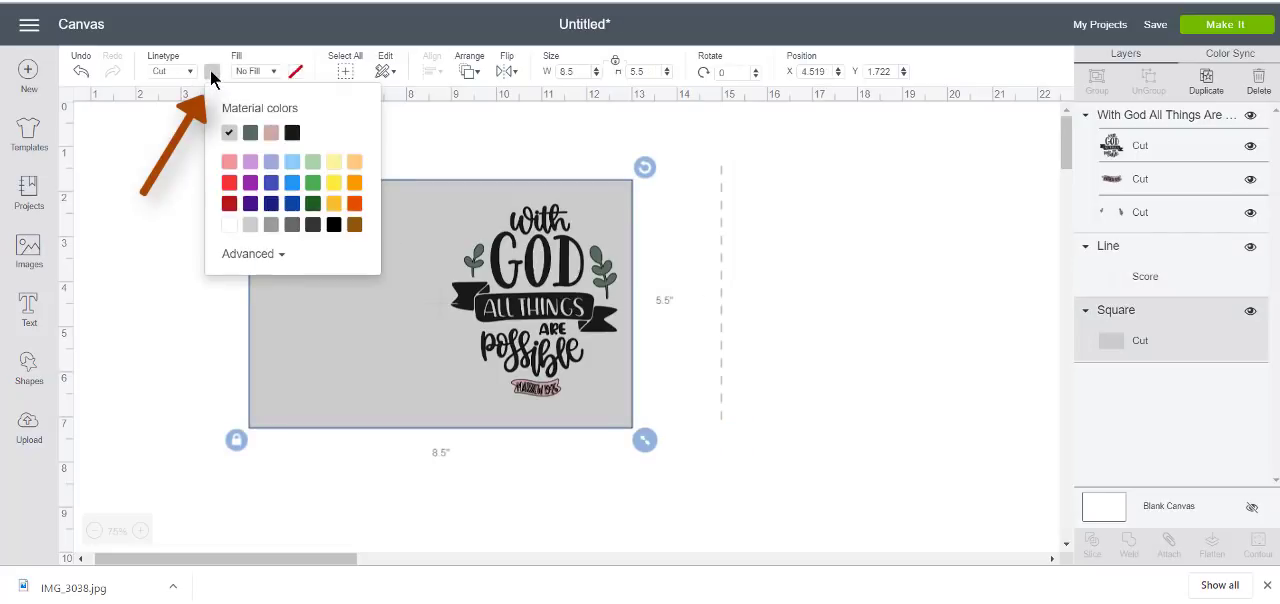
click(231, 224)
click(190, 241)
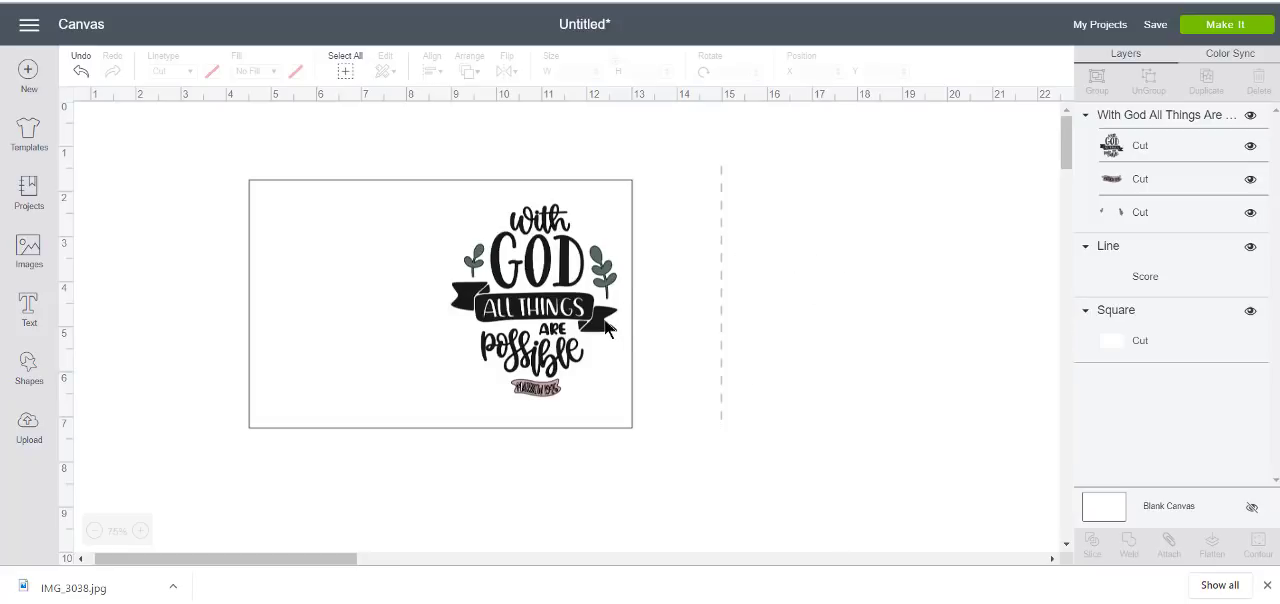
Flatten the quote image and the card rectangle together, and move the score line back onto the card
drag(235, 148, 633, 448)
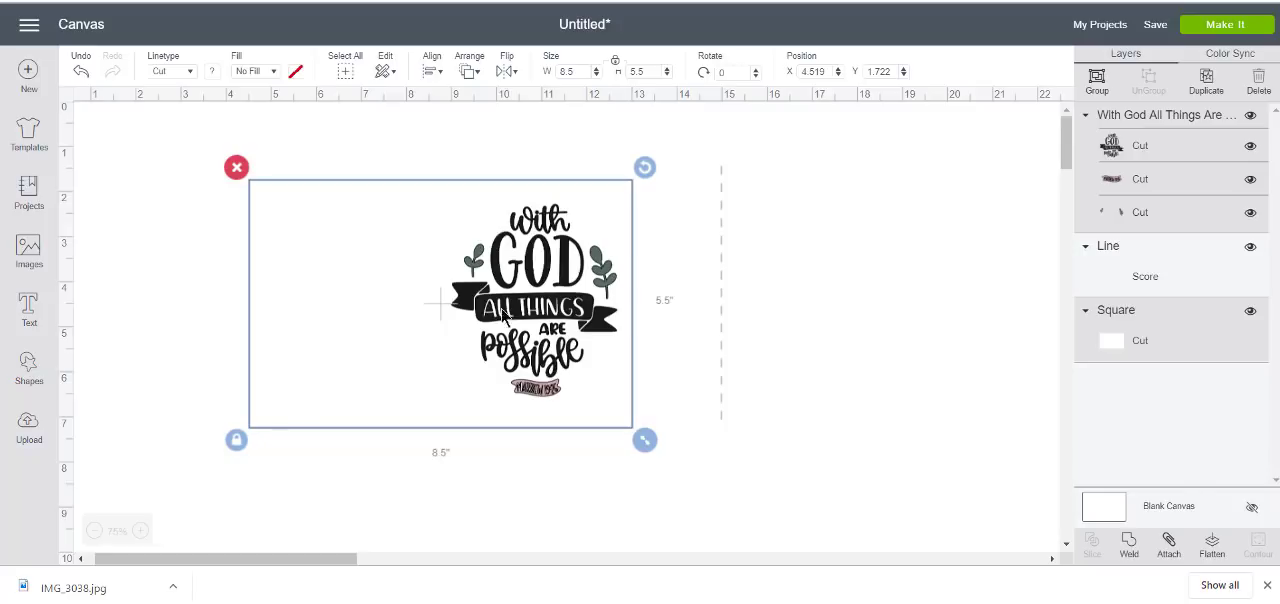
click(1212, 548)
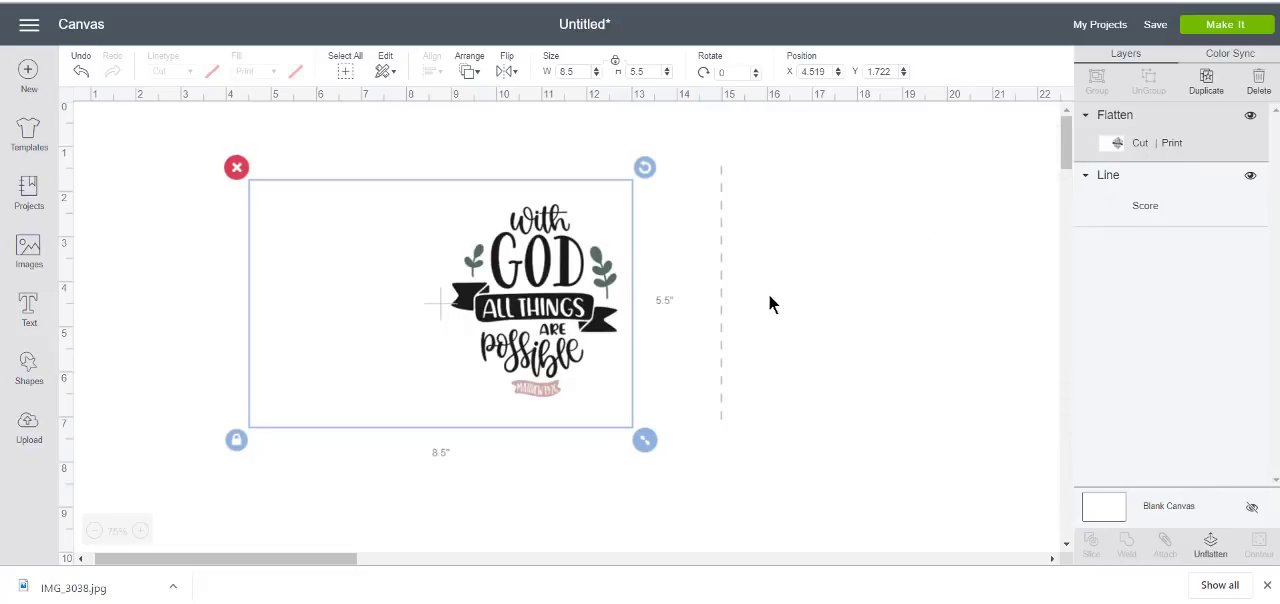
drag(721, 292, 405, 290)
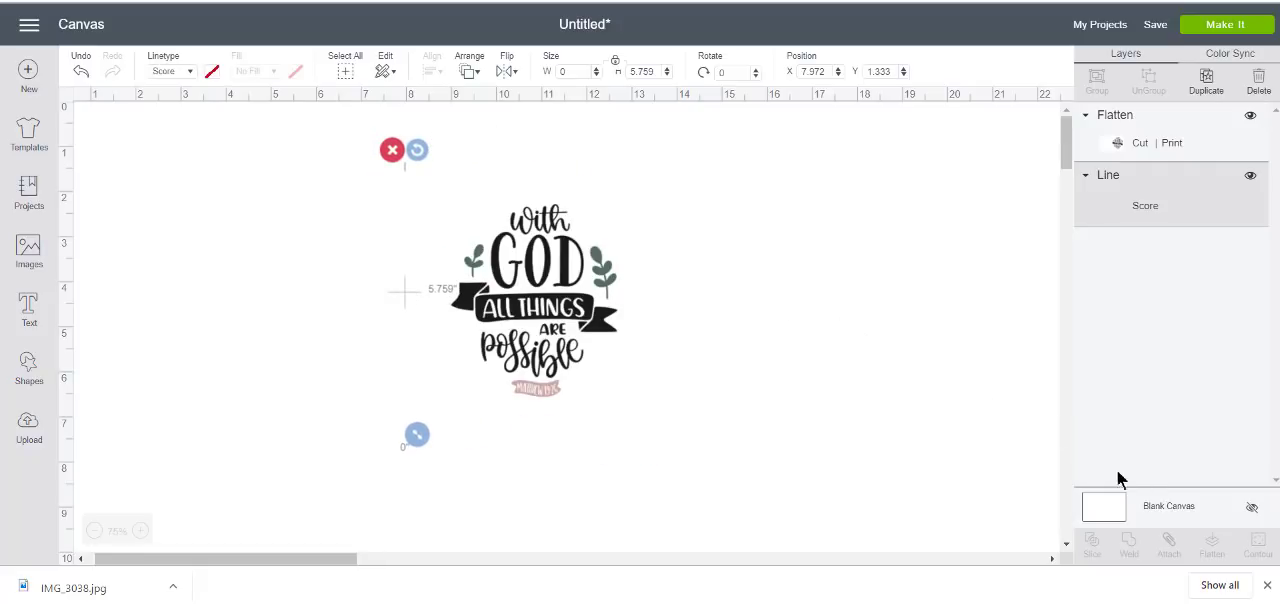
Change the blank canvas background color to light purple
click(1115, 507)
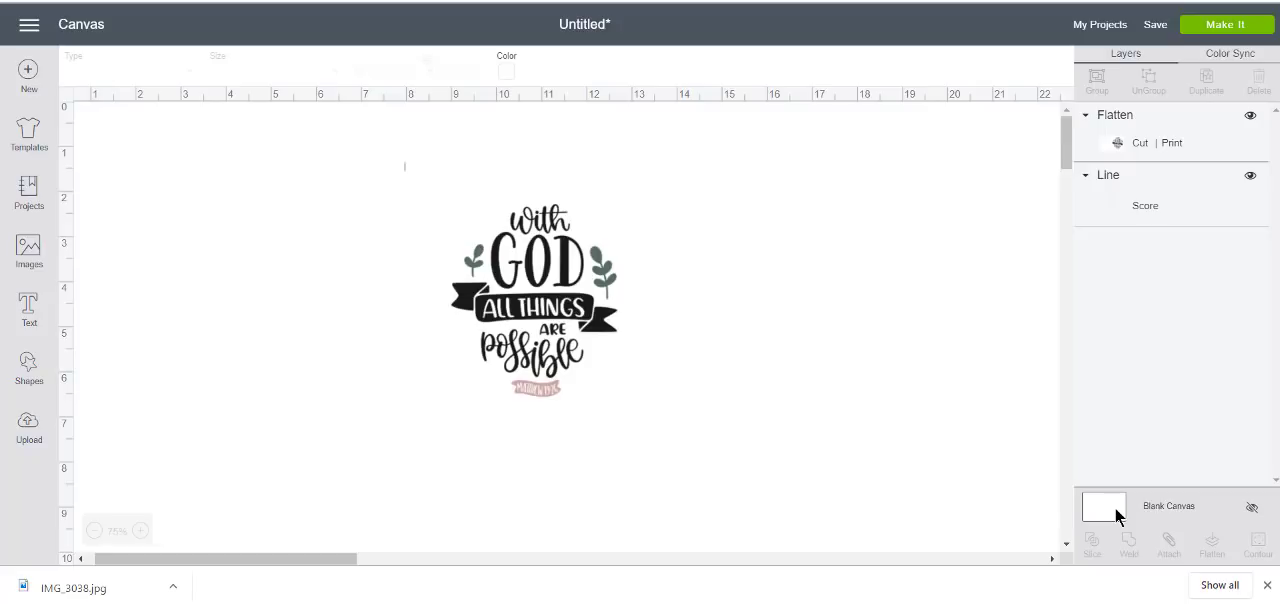
click(510, 69)
click(543, 165)
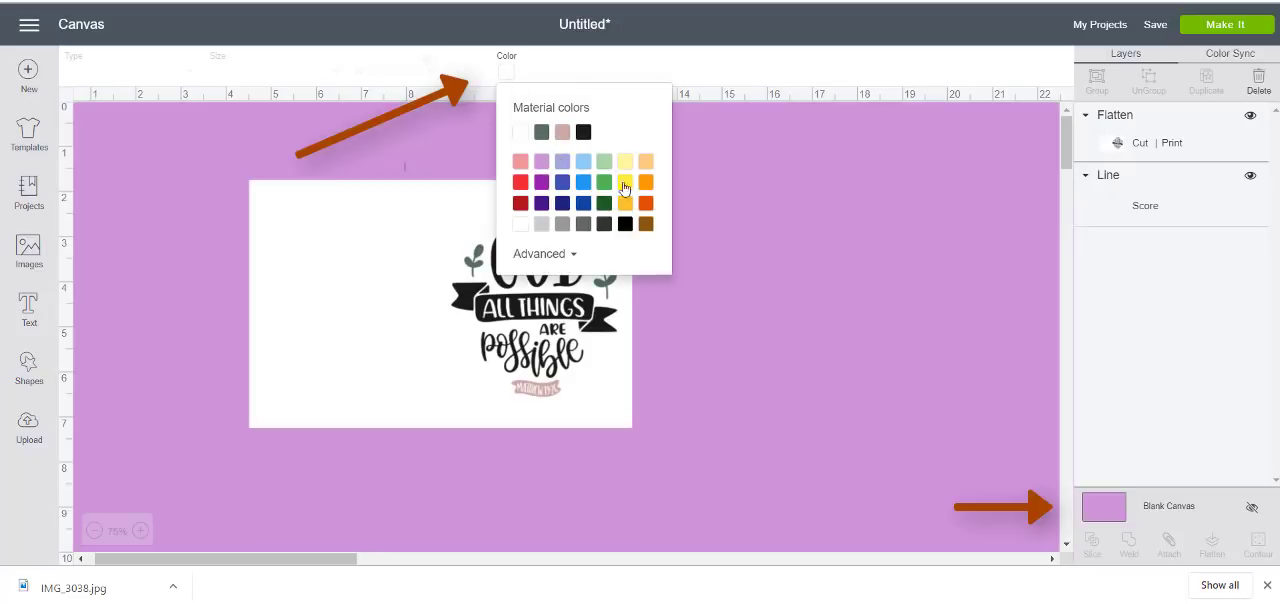
click(748, 310)
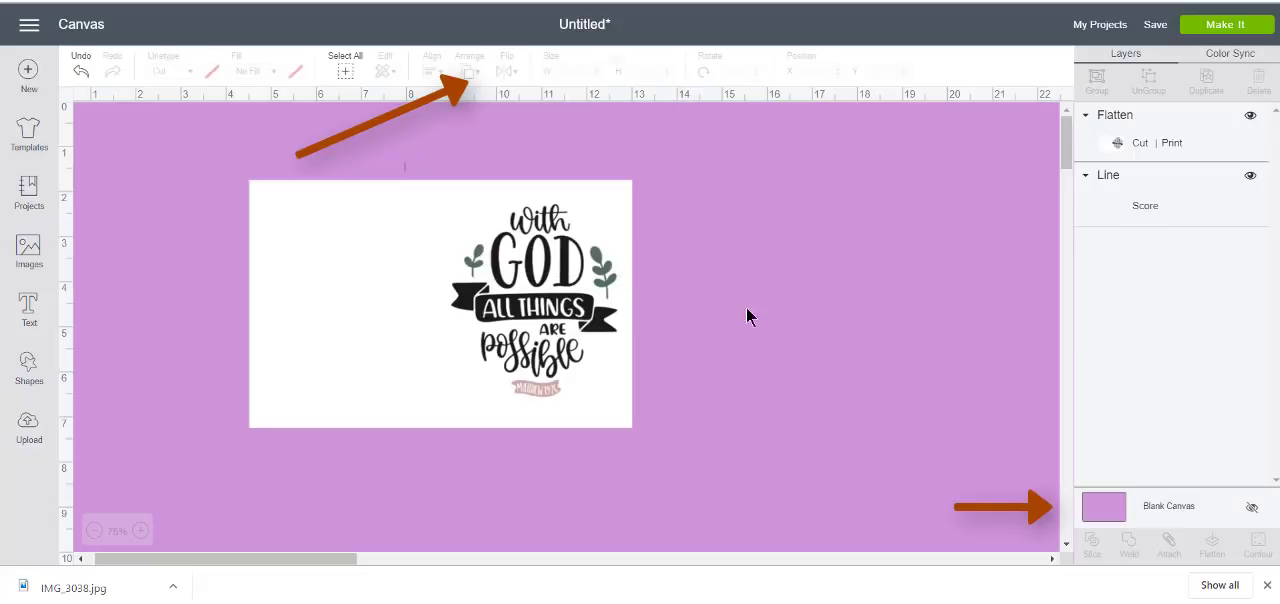
Select the score line hidden behind the flattened card and send it to the front
click(1181, 215)
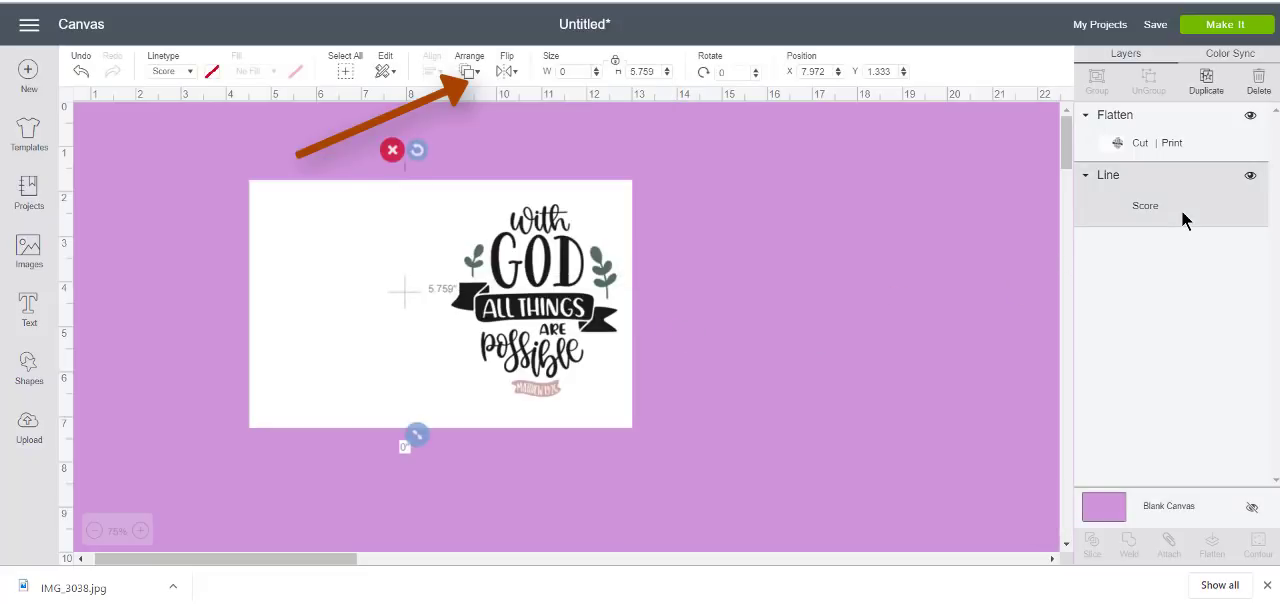
right_click(404, 165)
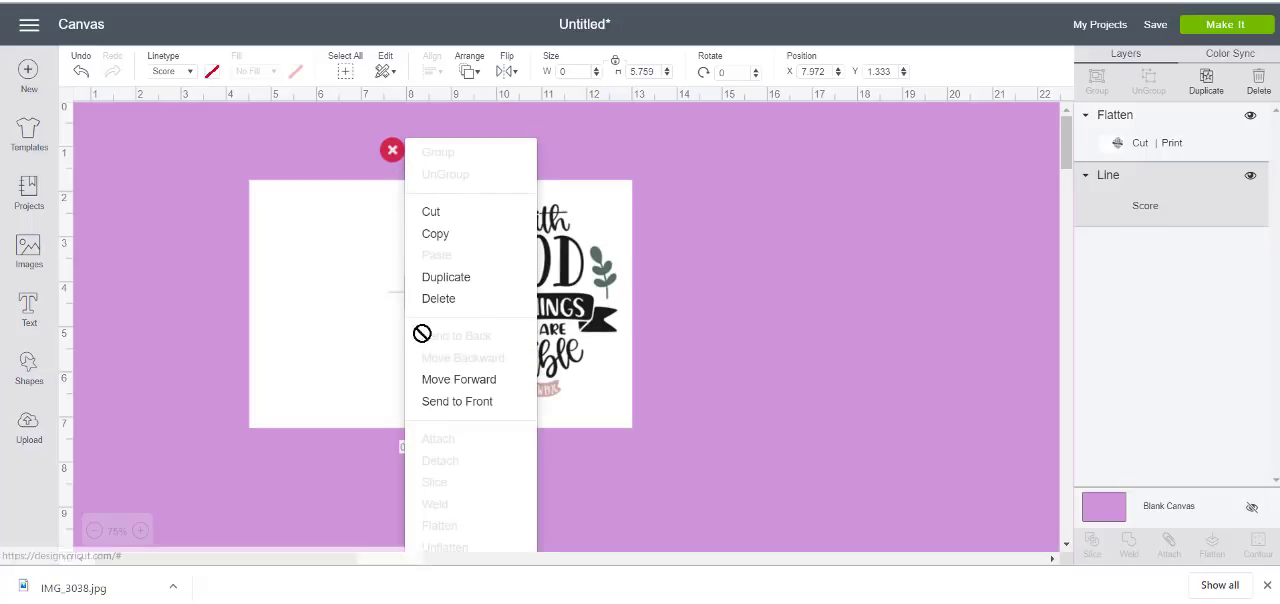
click(452, 401)
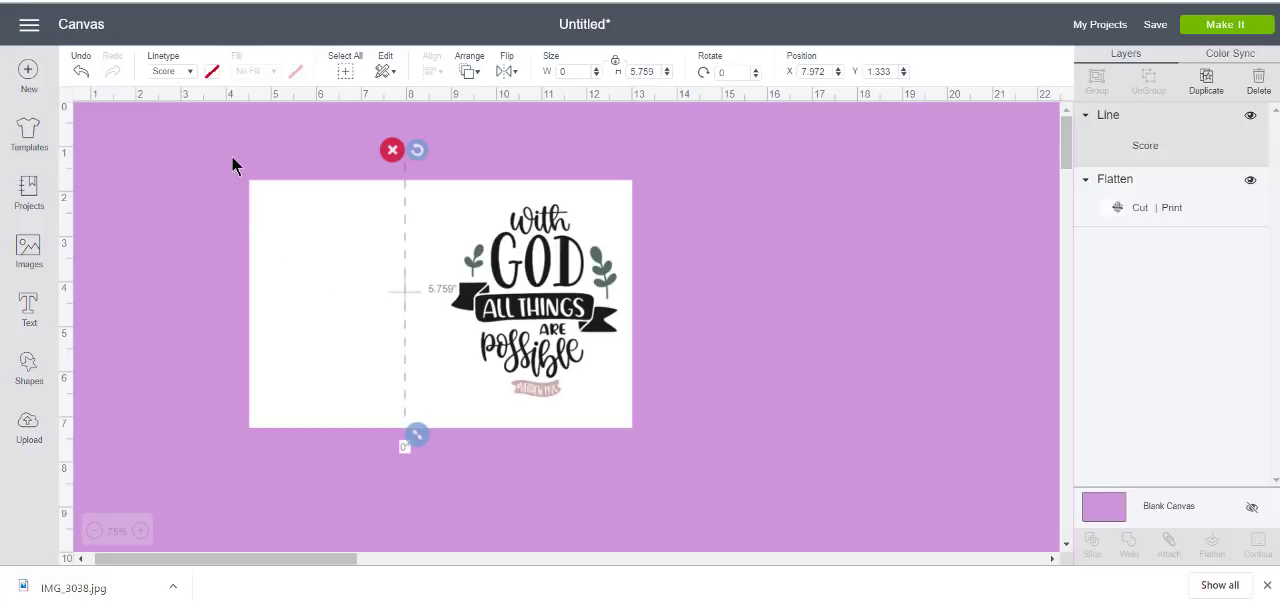
Align the score line and the flattened card on each other's centers so the fold runs down the middle
drag(232, 157, 503, 281)
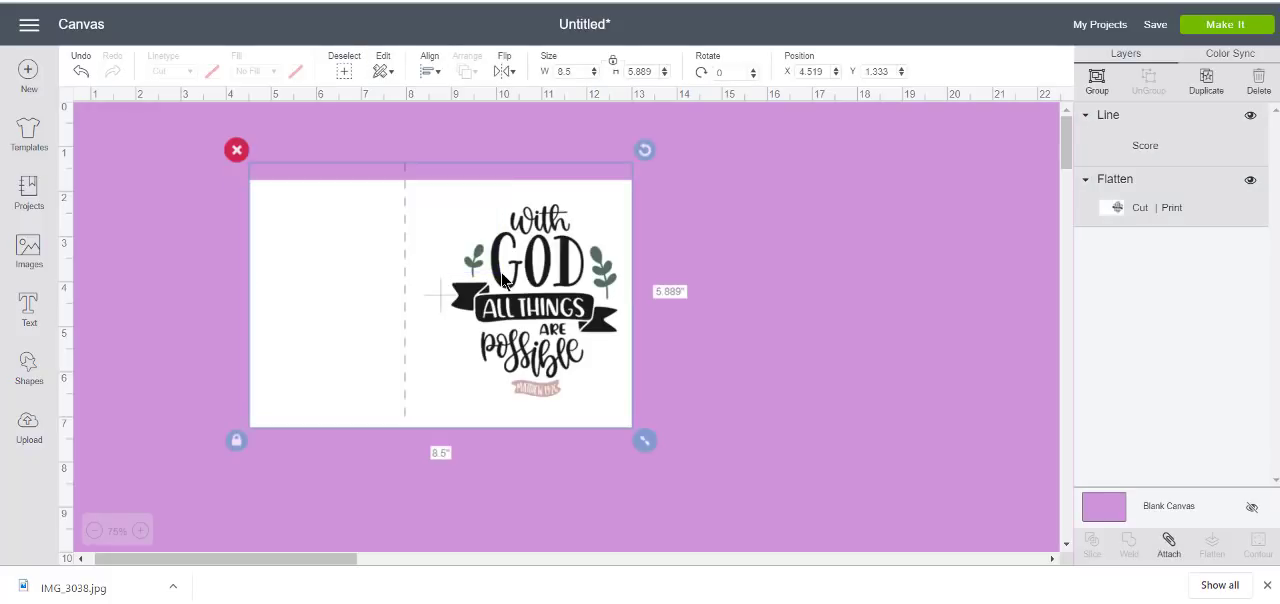
click(432, 72)
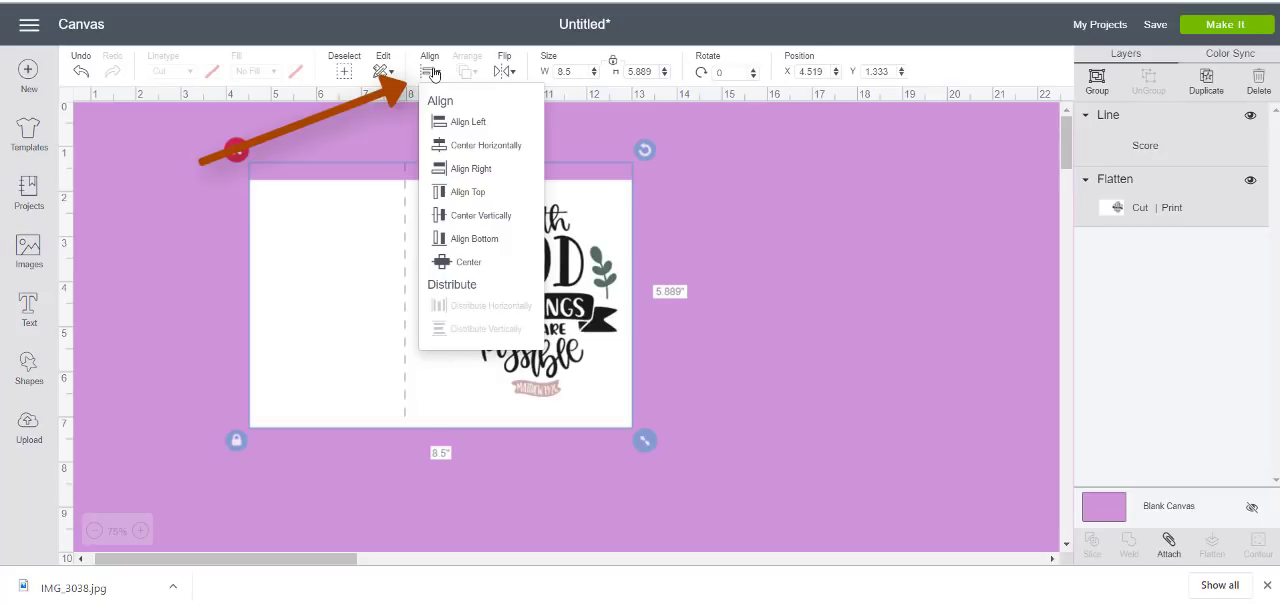
click(486, 263)
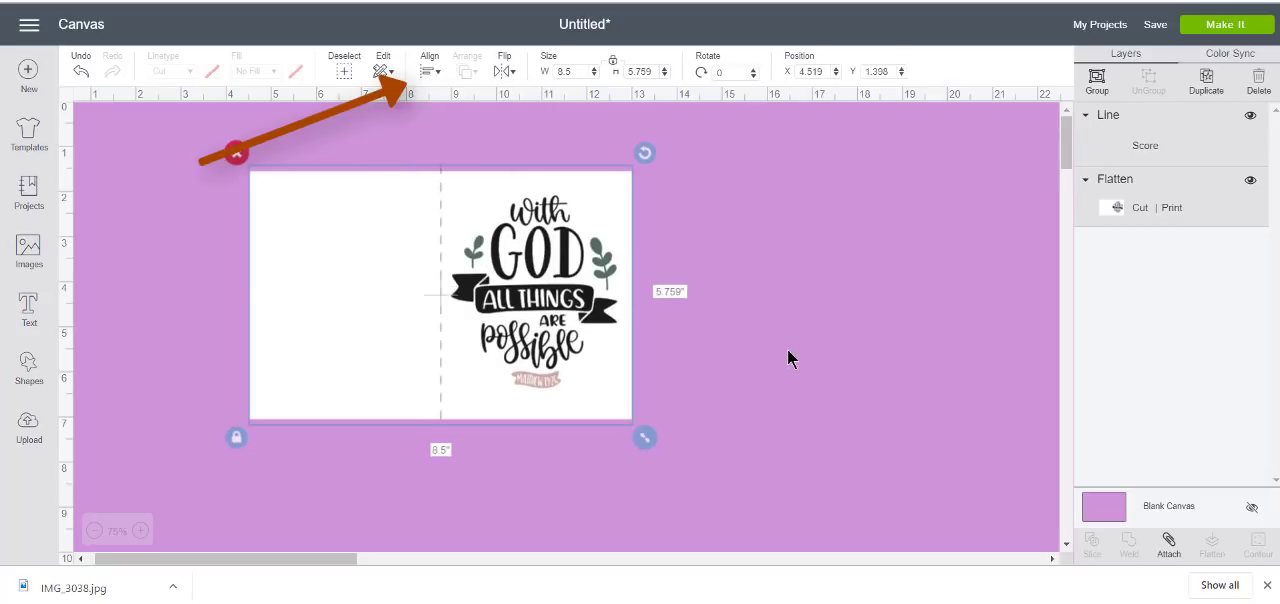
click(840, 346)
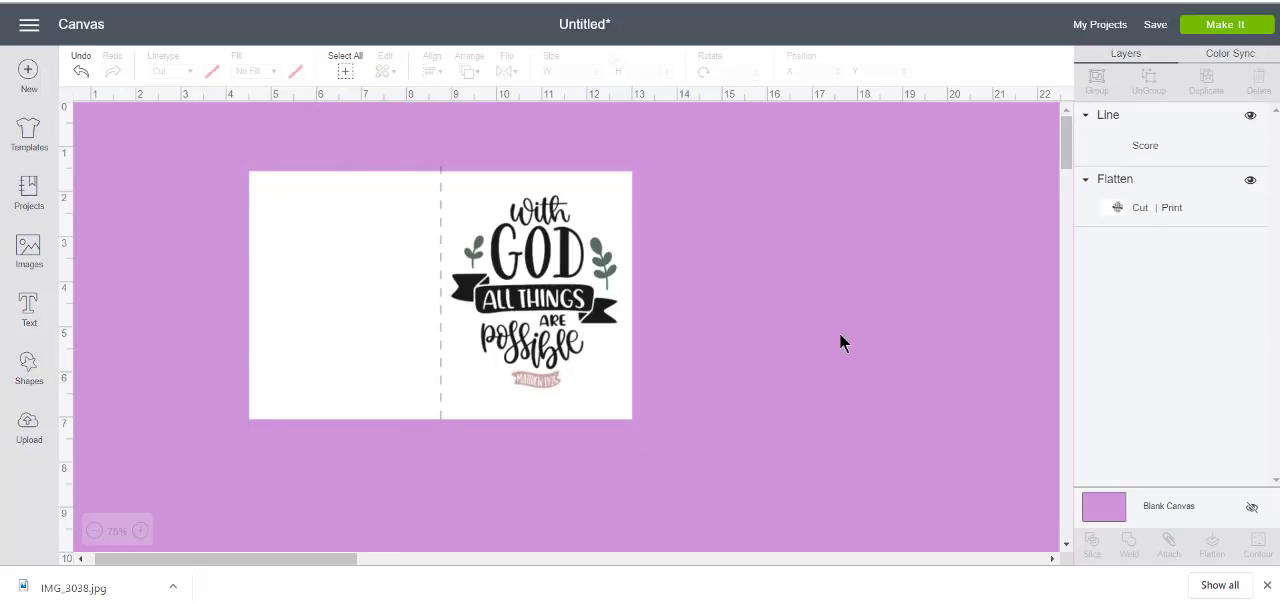
click(441, 398)
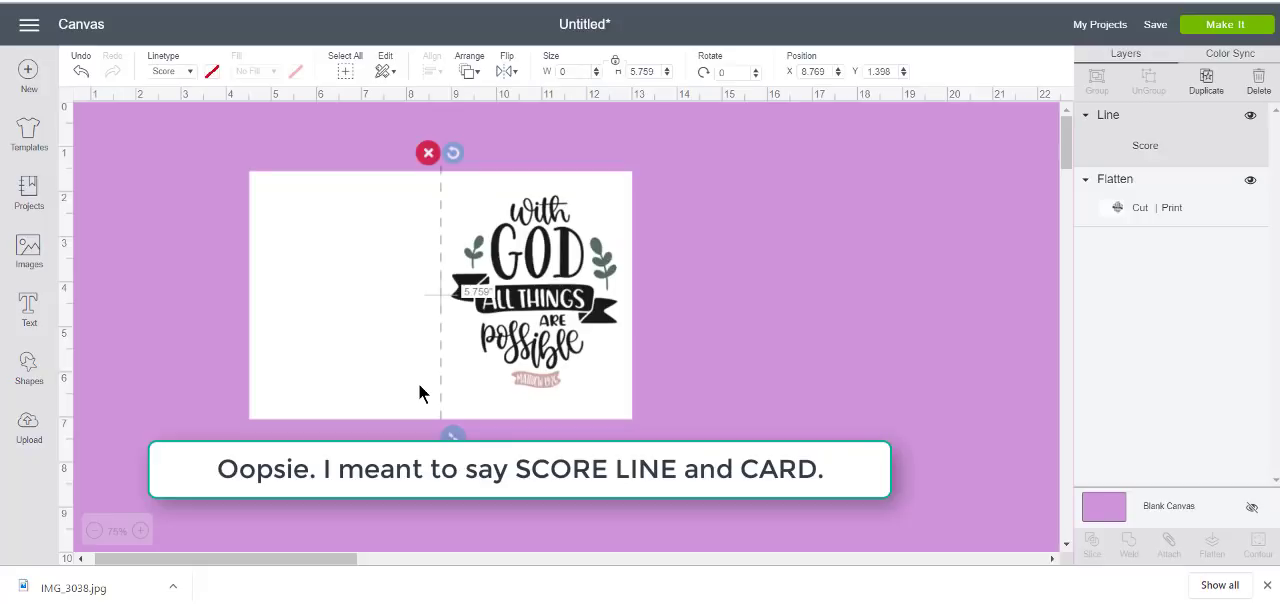
shift+click(333, 350)
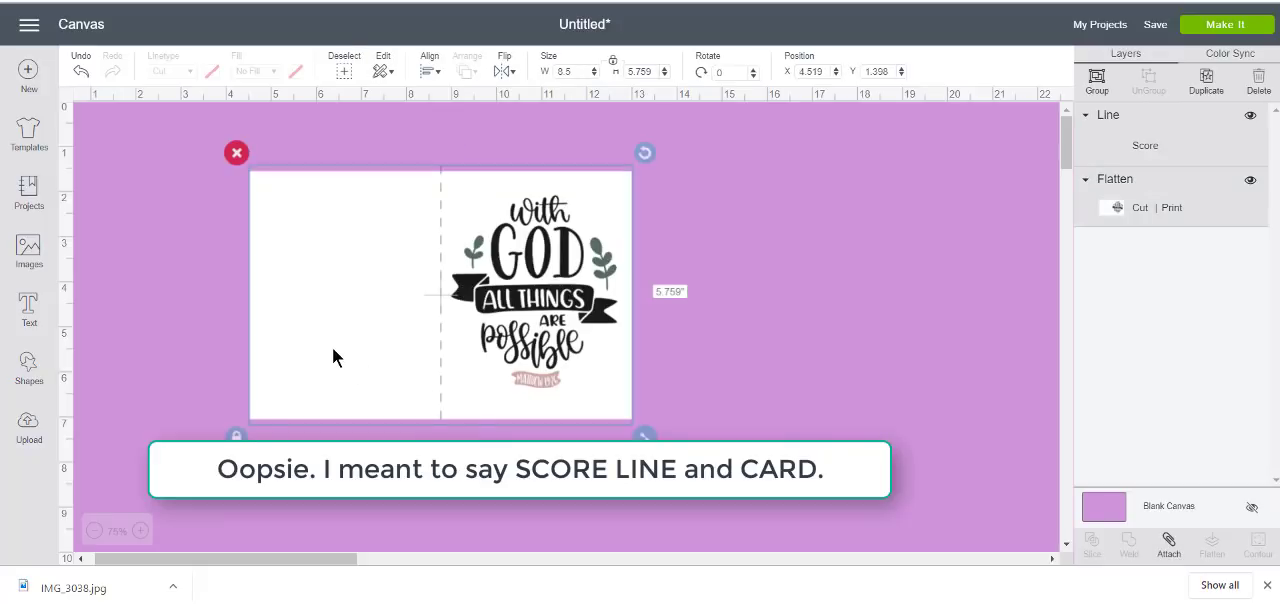
click(185, 341)
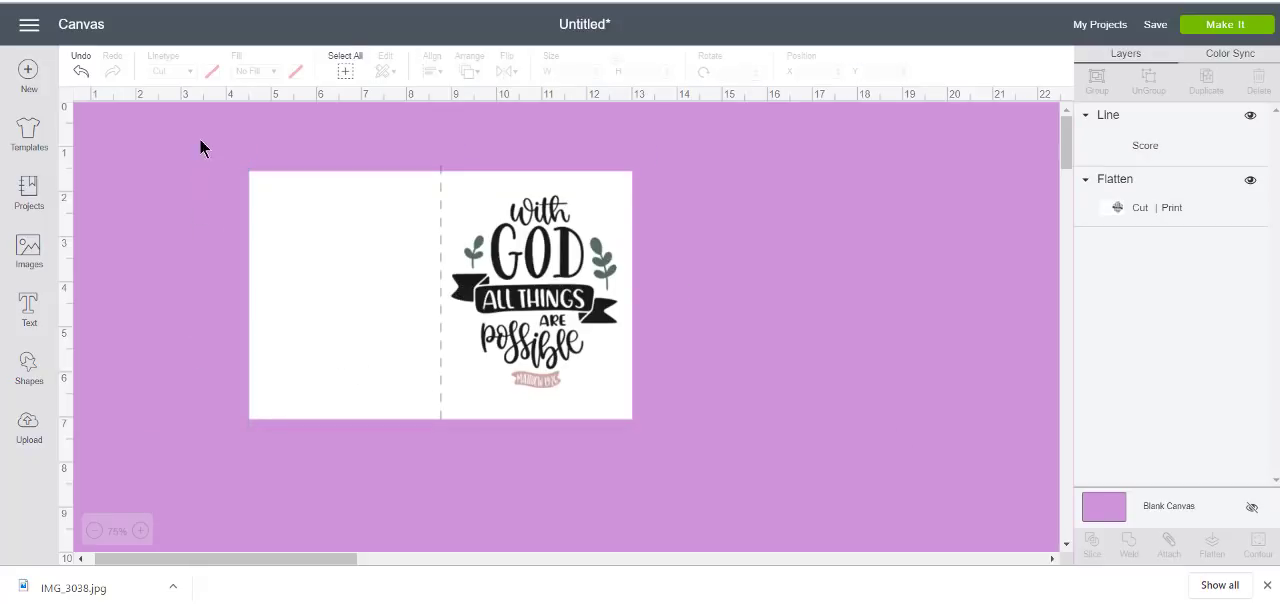
drag(200, 135, 708, 462)
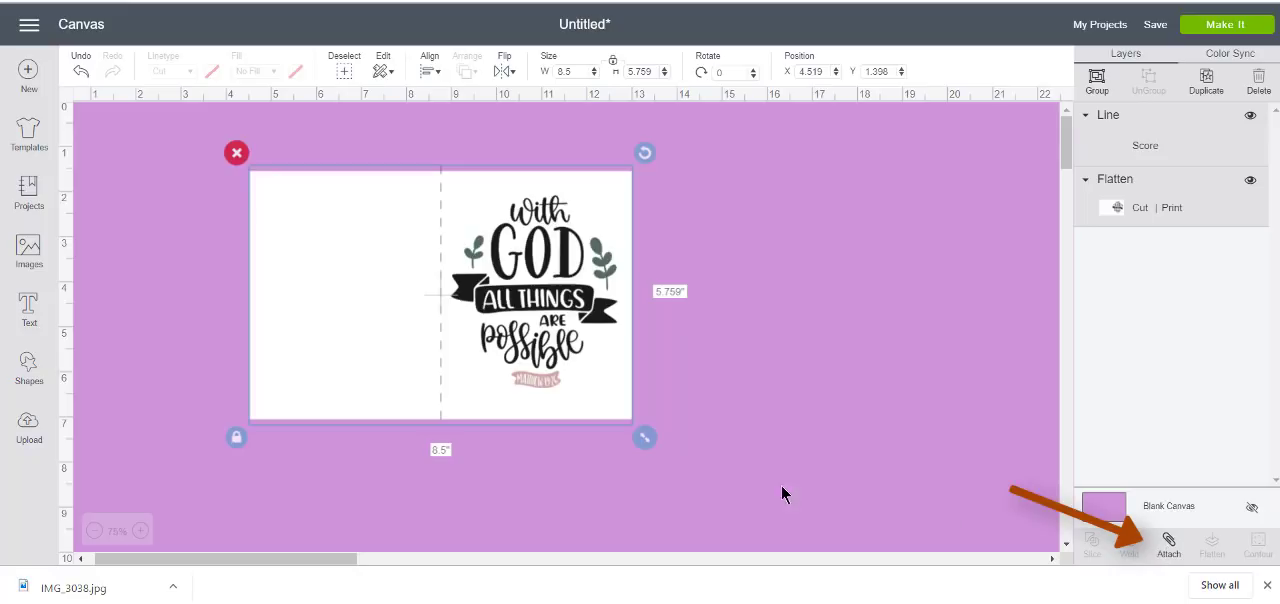
Preview how the unattached project is sorted onto mats, examine the Print Cut and Score mats, and return to the canvas
click(1209, 26)
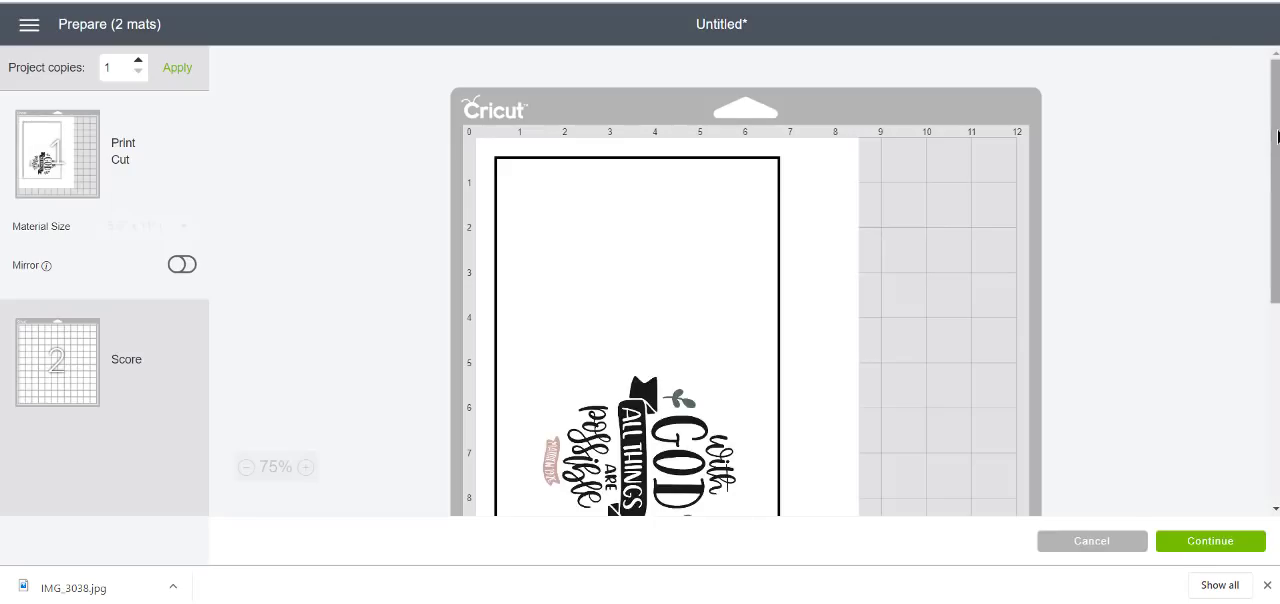
drag(1276, 138, 1276, 194)
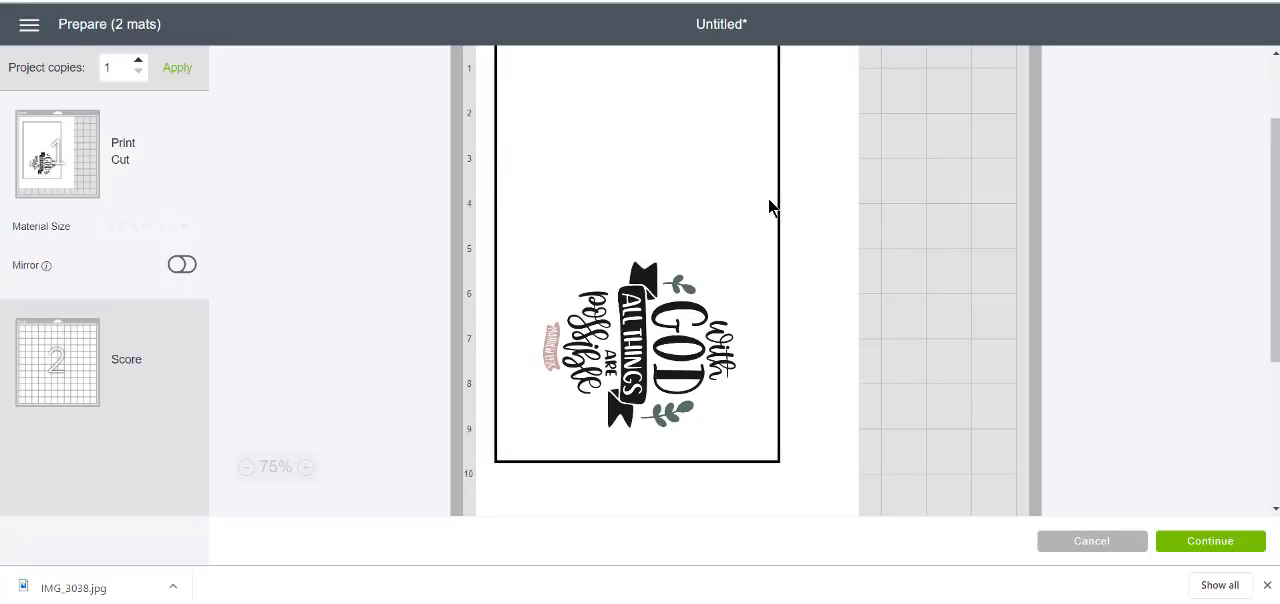
click(63, 368)
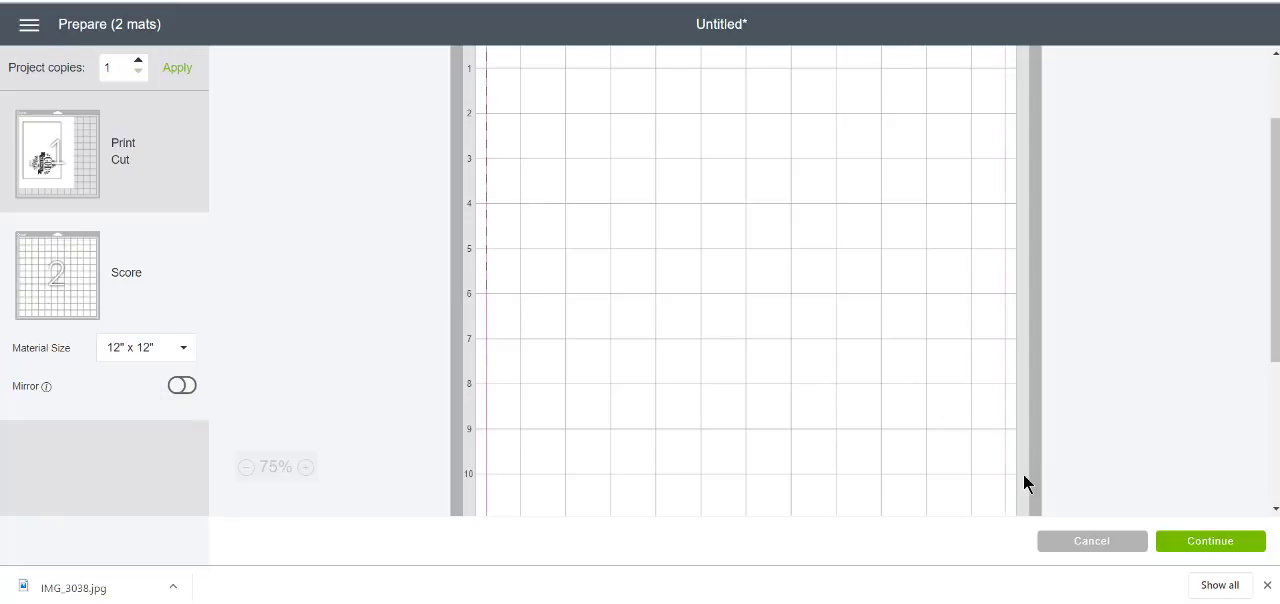
click(1091, 541)
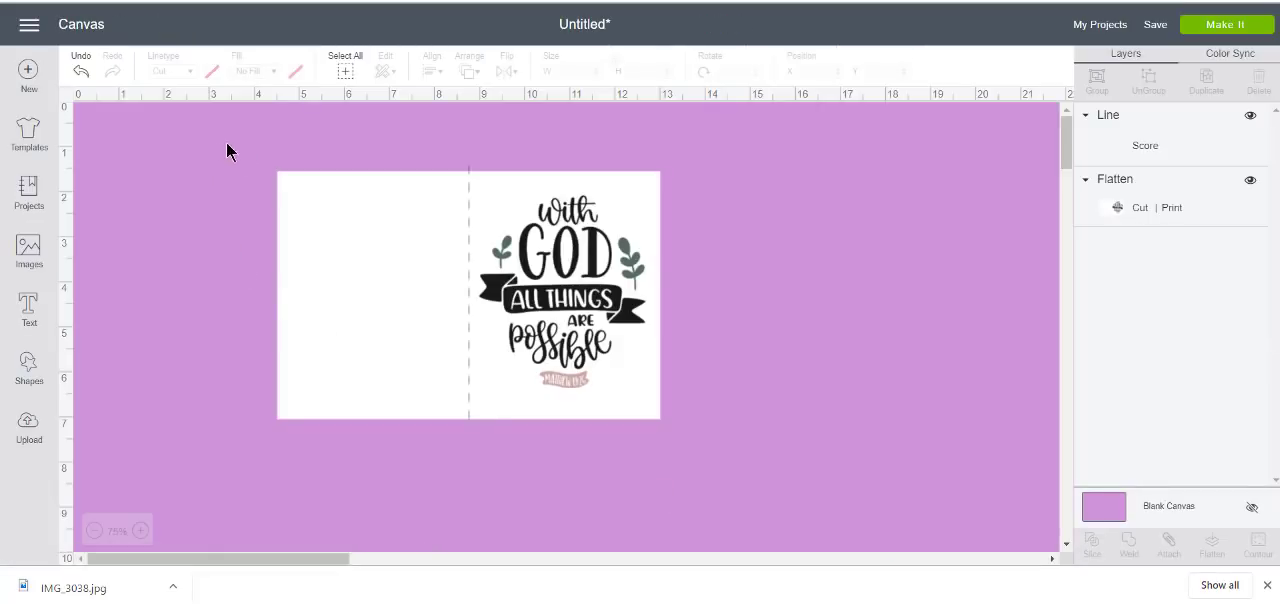
Attach the centered score line to the flattened card
drag(226, 142, 664, 304)
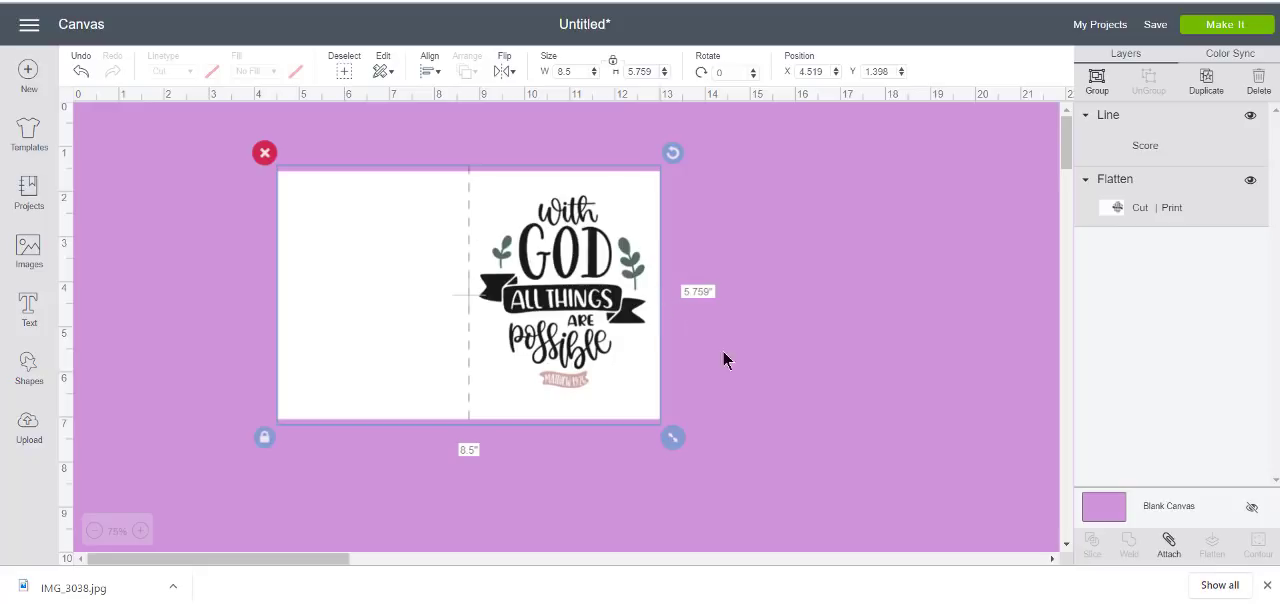
click(1174, 558)
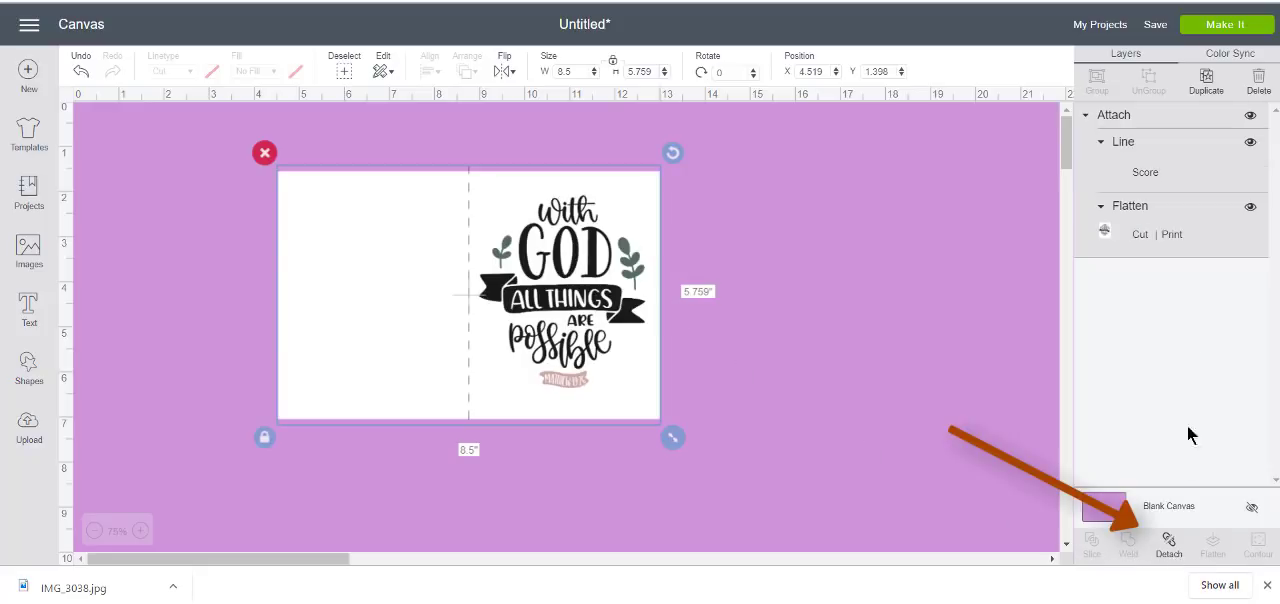
Proceed through the mat preview and print one copy of the card on the HP Officejet 4630 series printer
click(1226, 24)
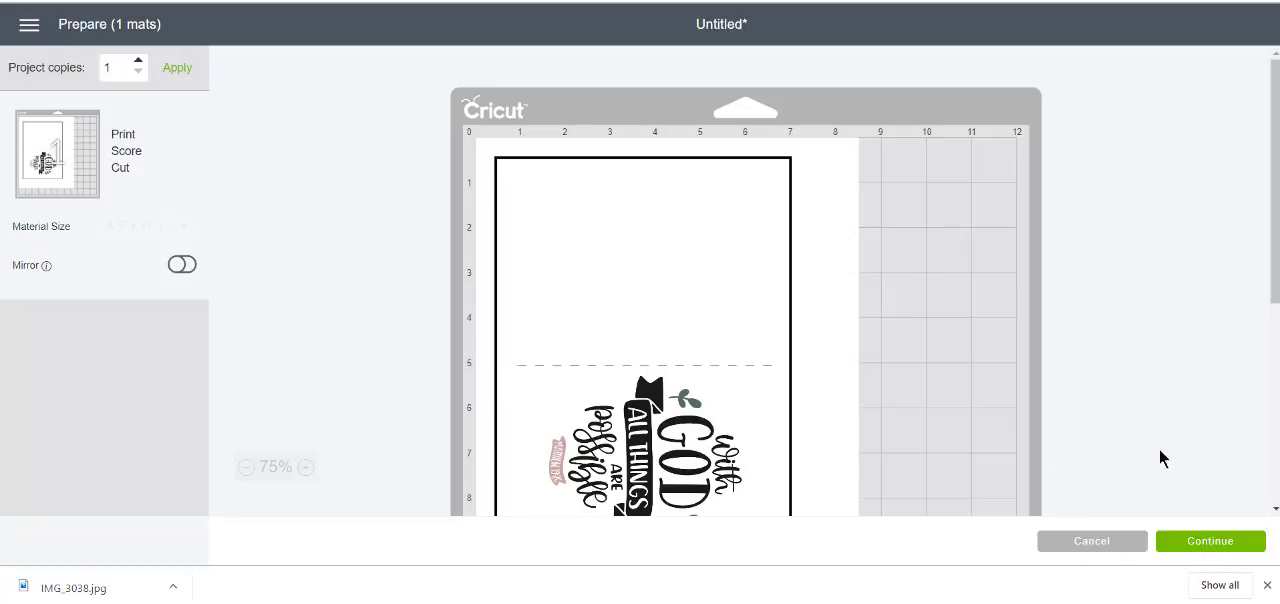
click(1214, 548)
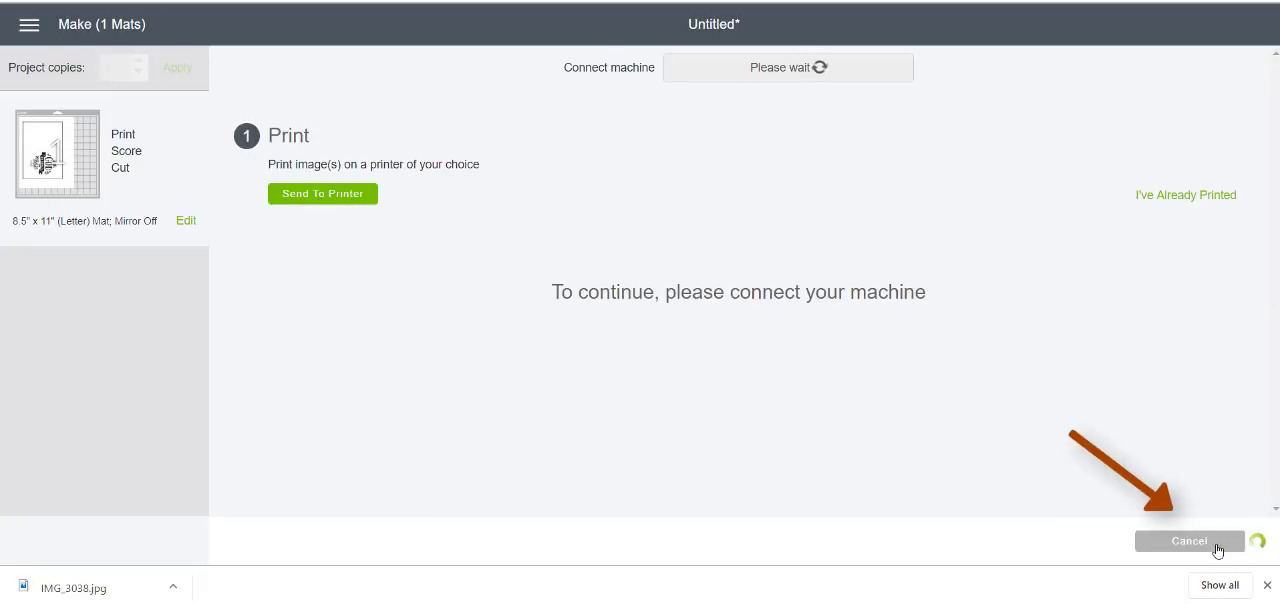
click(331, 196)
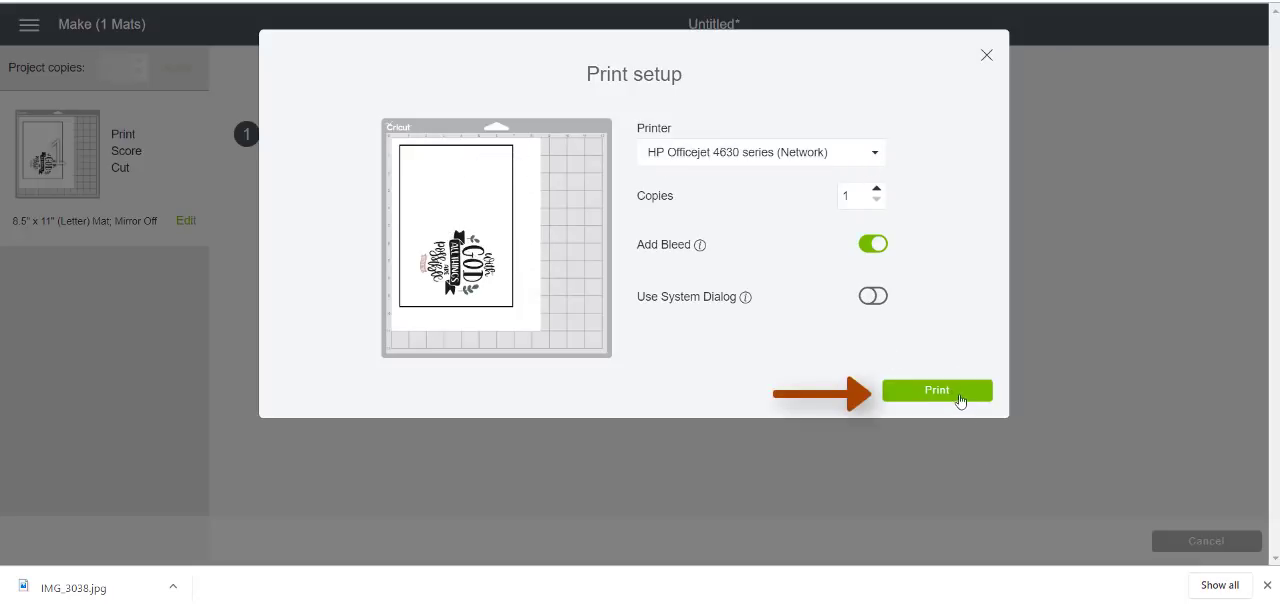
click(956, 398)
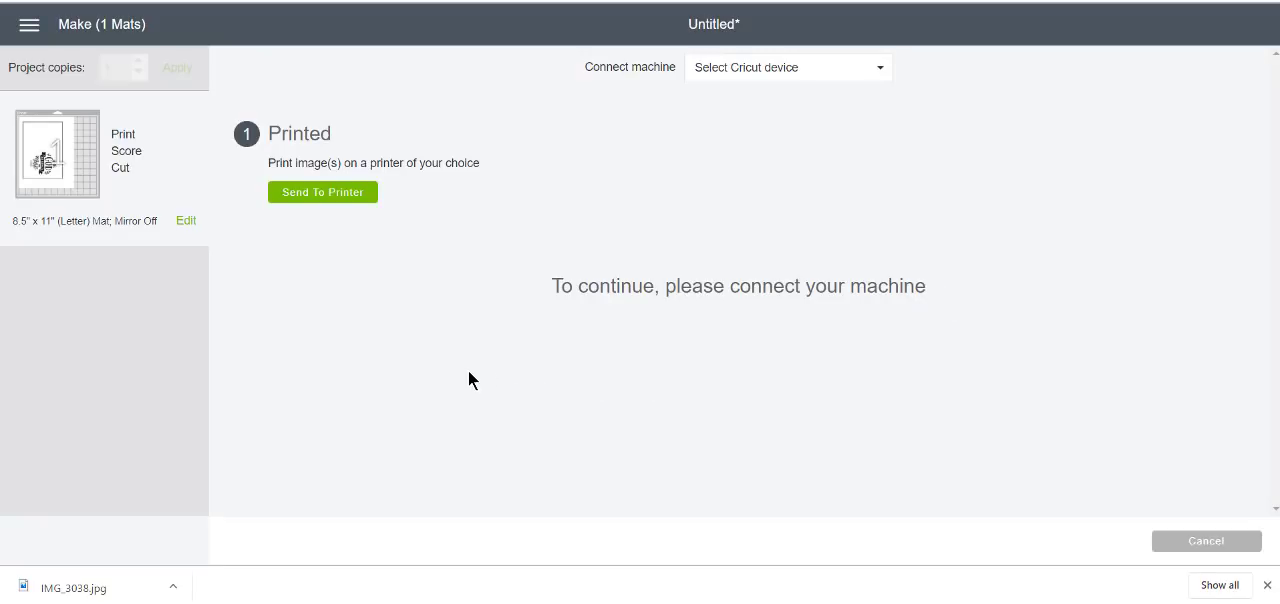
Check the placement of the card and score line in the mat's edit view and close it without changes
click(186, 221)
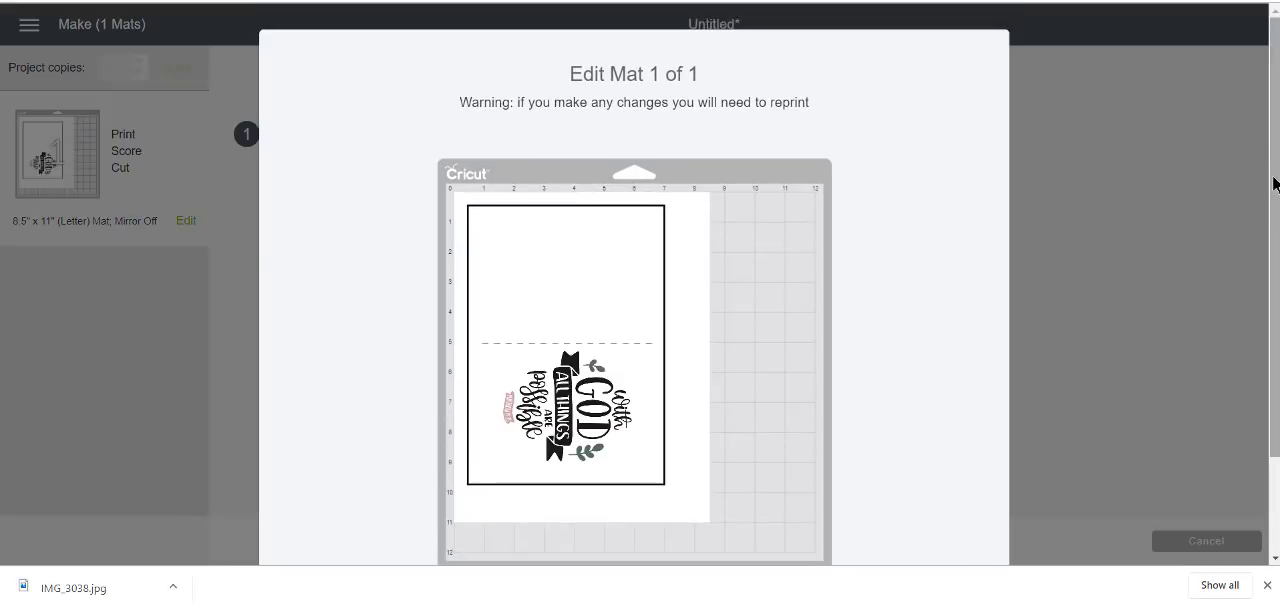
scroll(477, 141, down, 1)
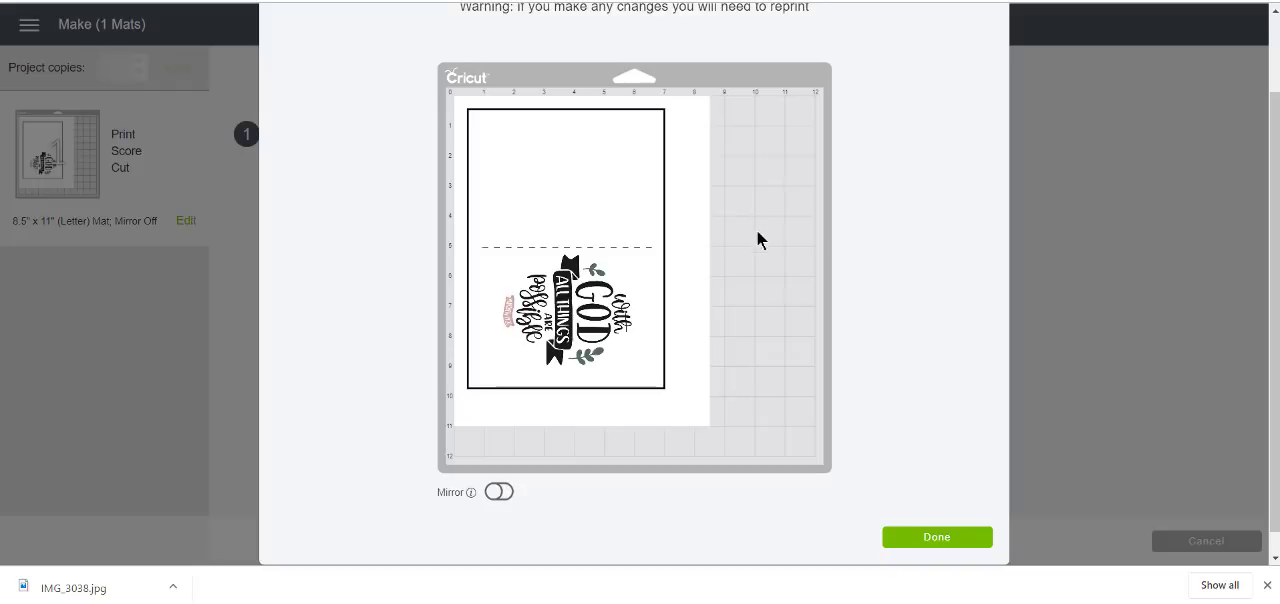
click(937, 538)
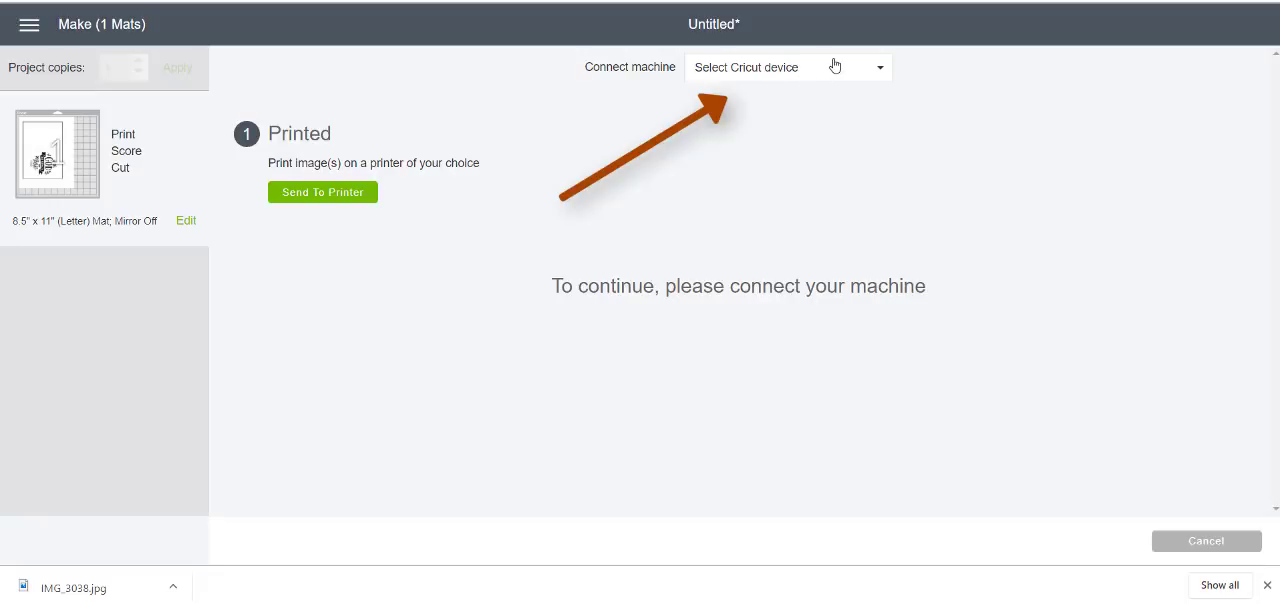
Connect the Air2 : A8A8 (Bluetooth) machine and expand the Printed section before returning to Set material
click(808, 79)
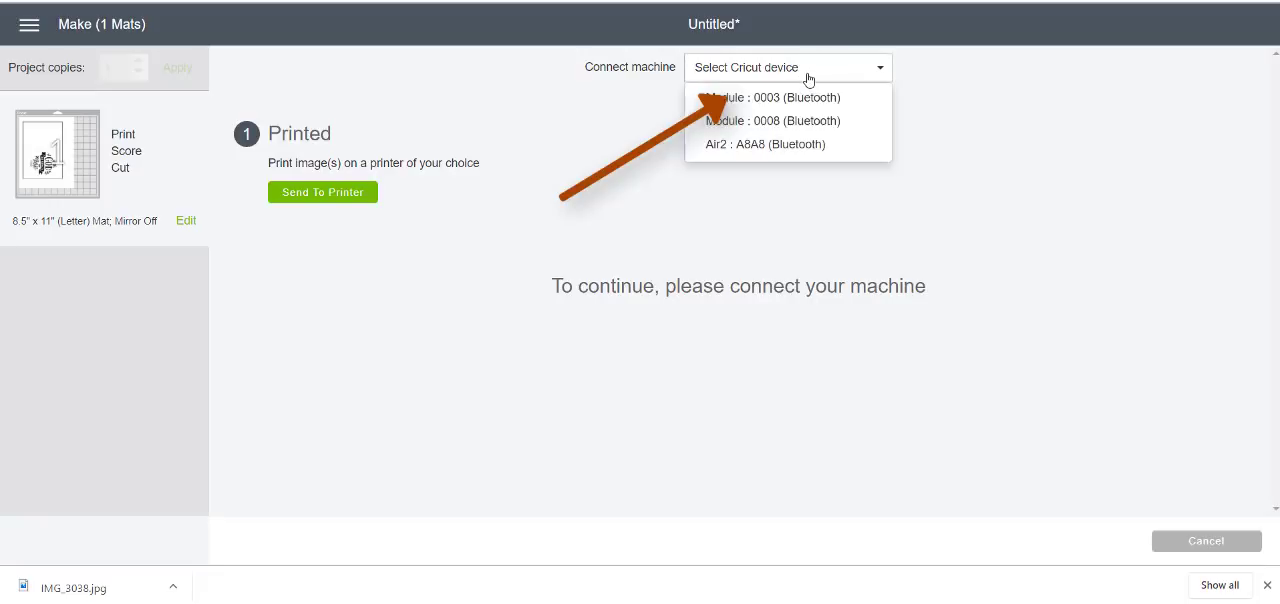
click(819, 146)
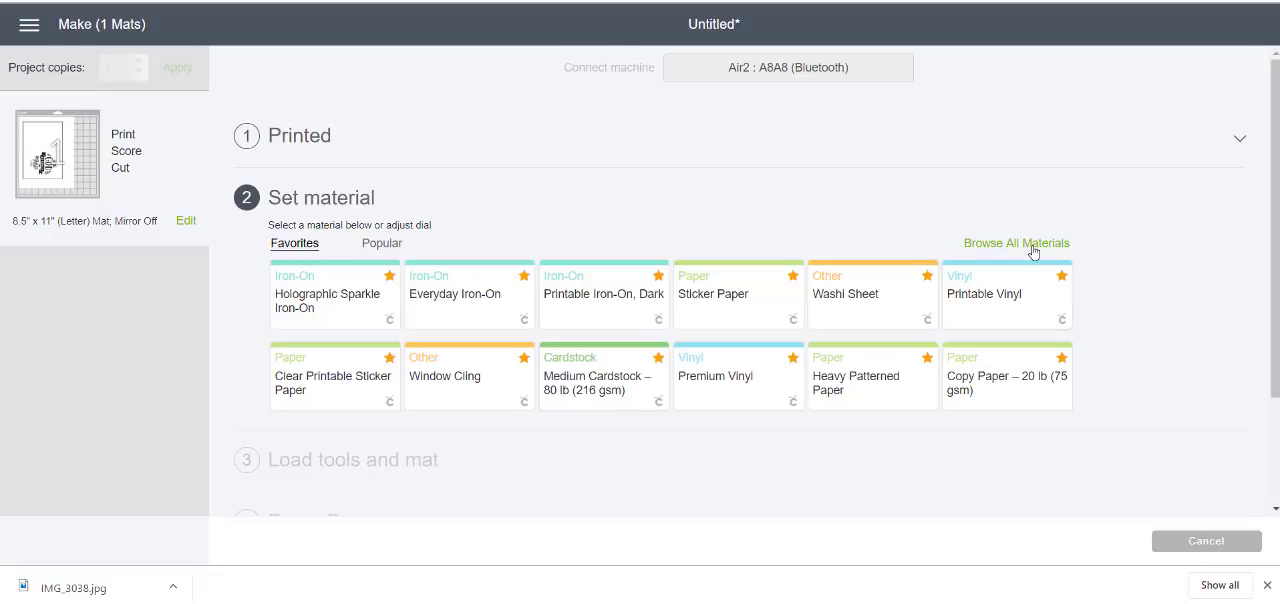
click(1240, 145)
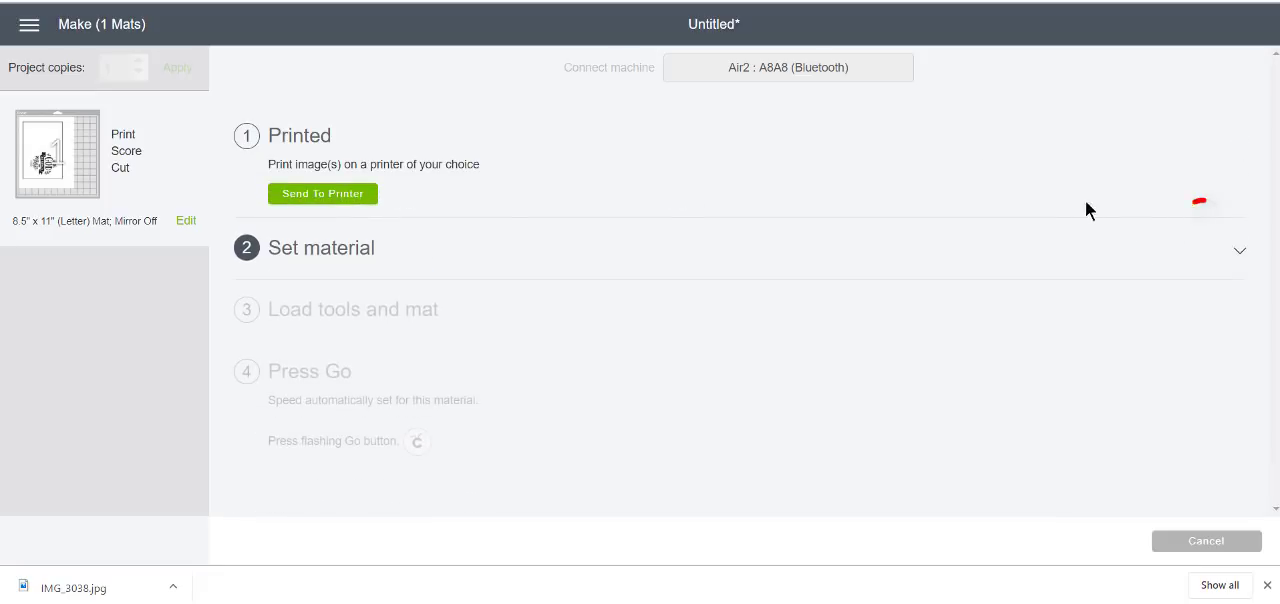
click(1240, 252)
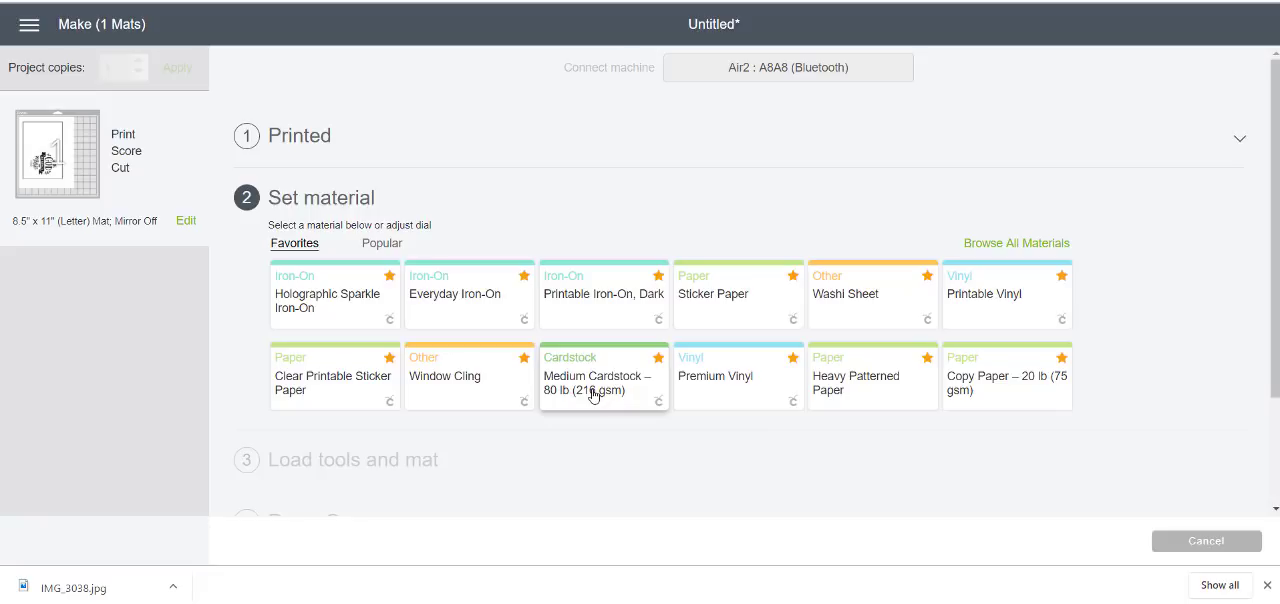
Browse all materials in the Paper category and set the material to Copy Paper – 20 lb (75 gsm)
click(1016, 243)
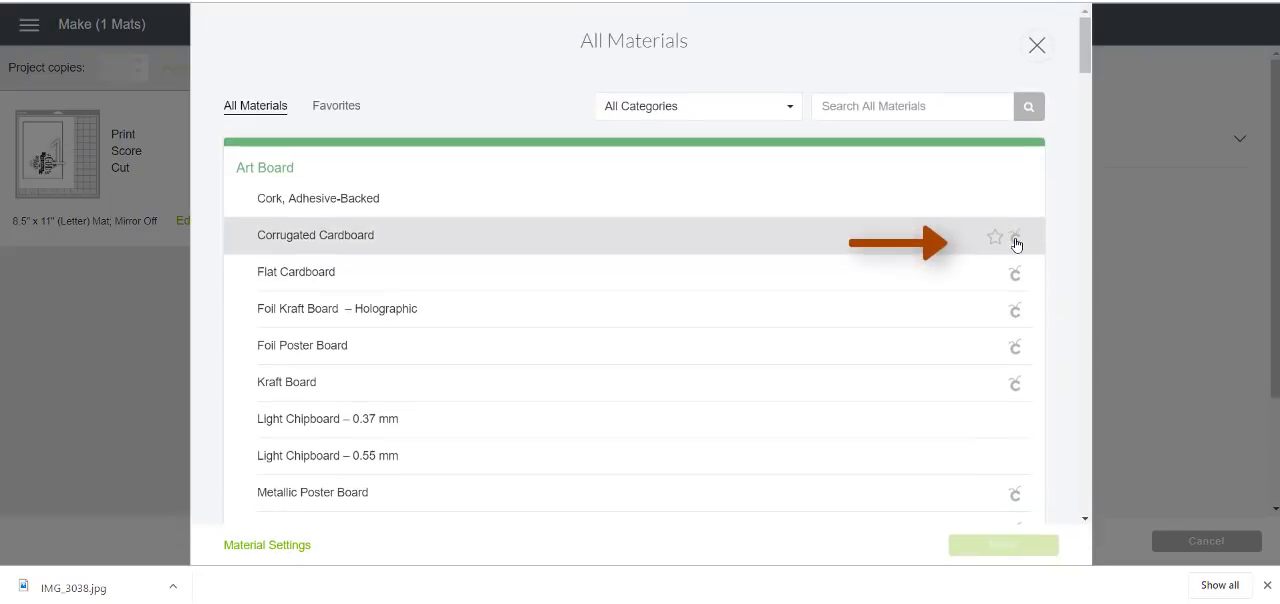
click(794, 108)
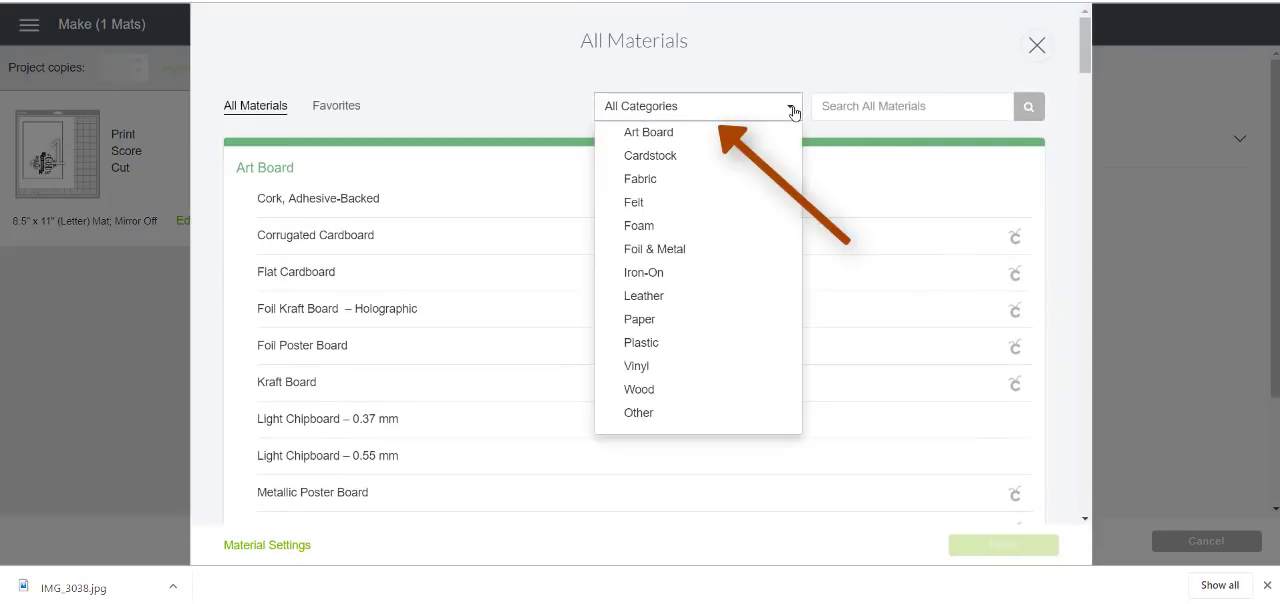
click(704, 325)
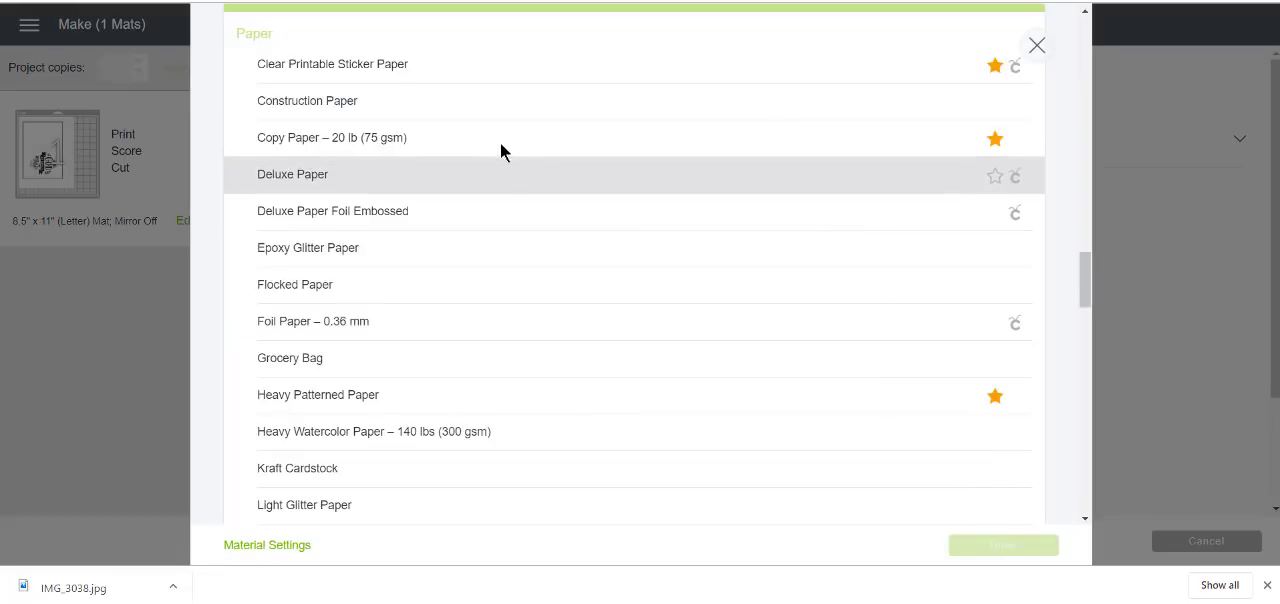
click(435, 142)
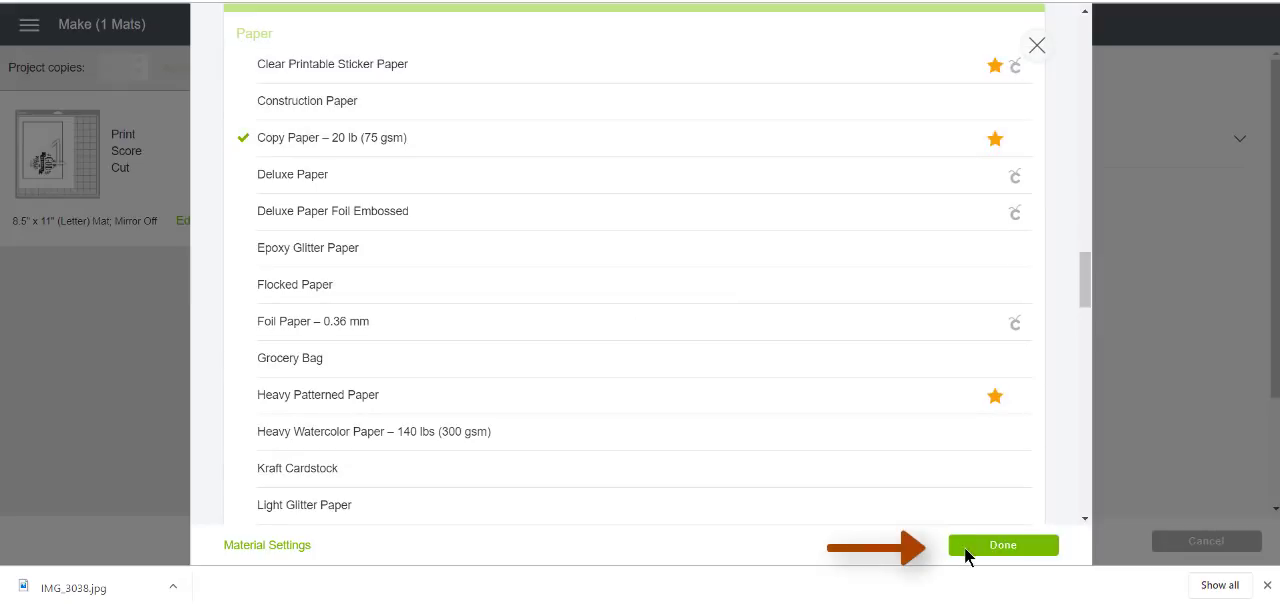
click(1000, 550)
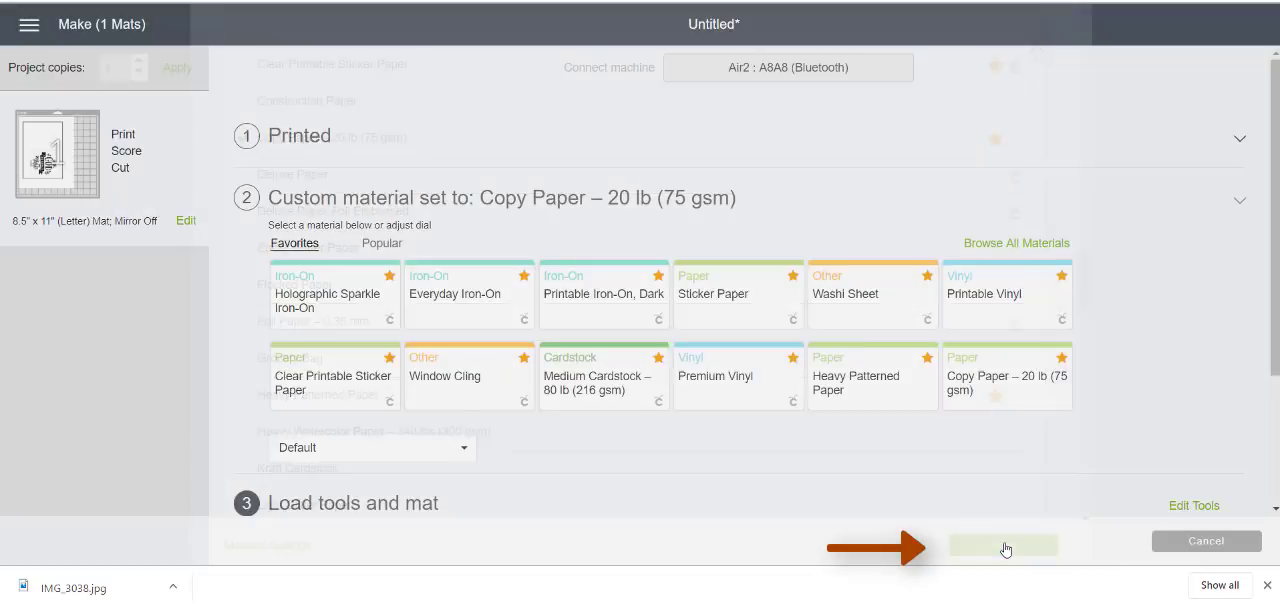